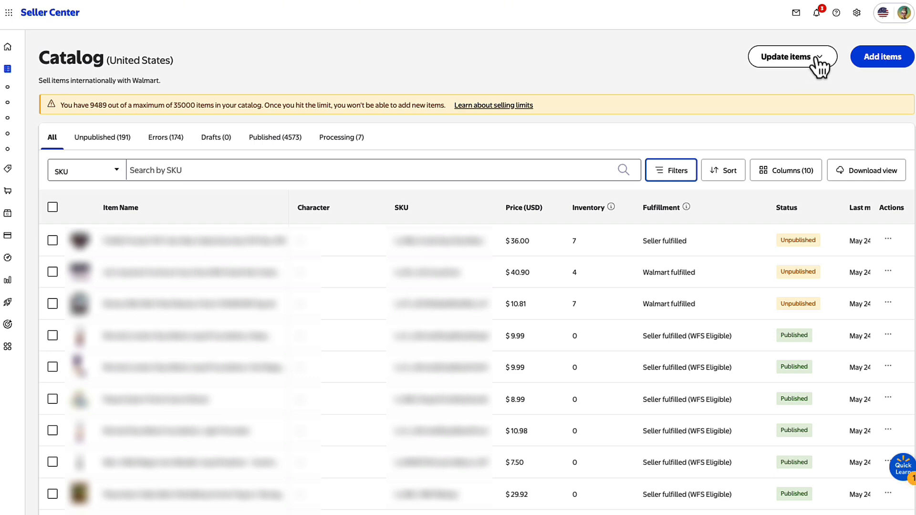
# - Download Walmart's Inventory update template for updating catalog items with a file
pyautogui.click(813, 59)
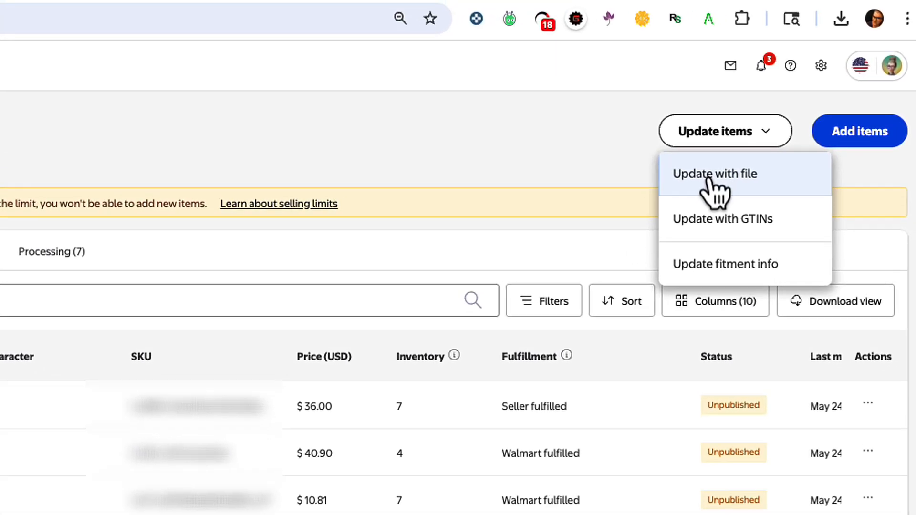
pyautogui.click(781, 88)
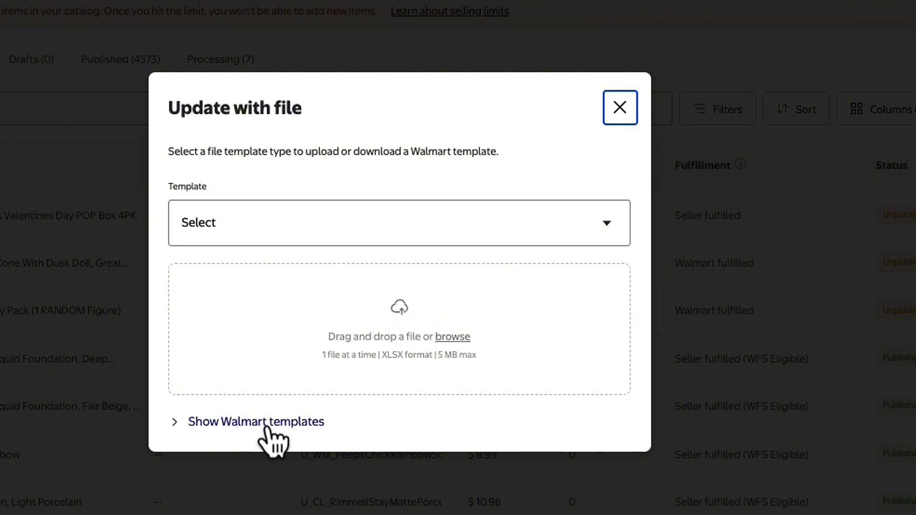
pyautogui.click(225, 423)
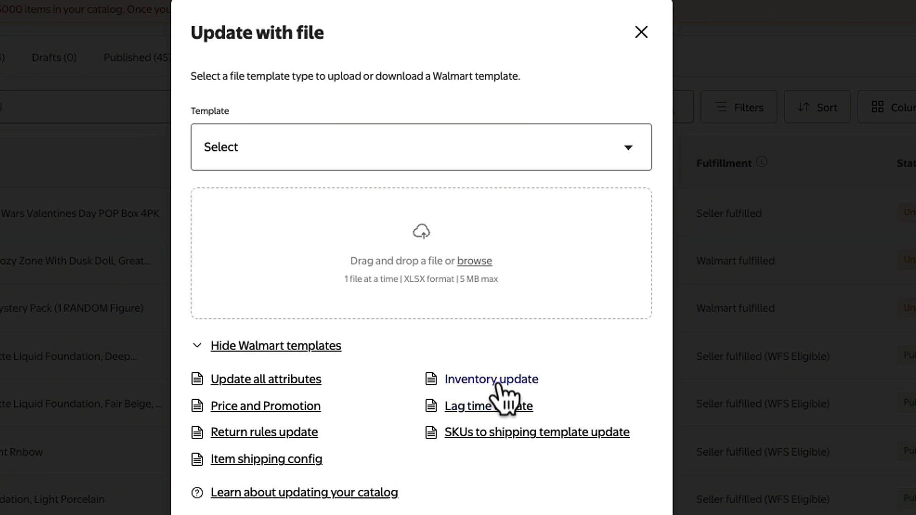
pyautogui.click(507, 413)
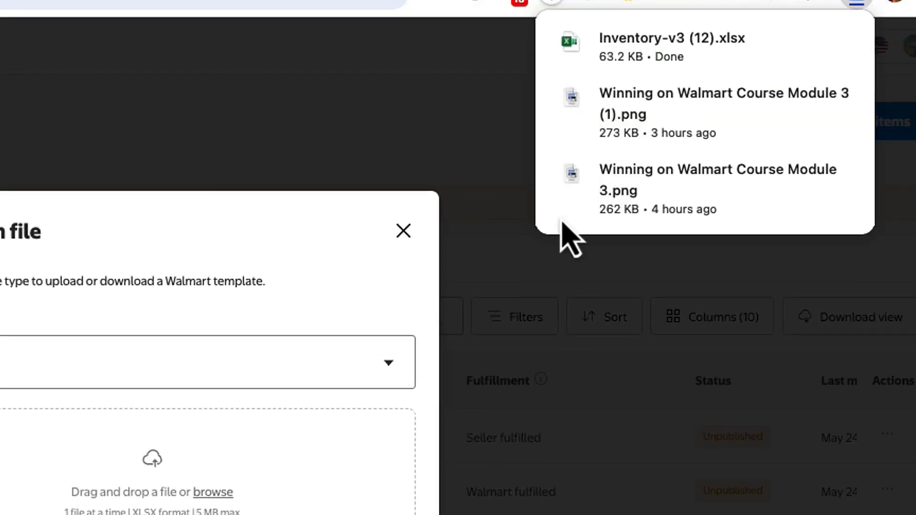
# - Open the downloaded Inventory-v3 (12).xlsx in Excel, and close the Update with file dialog in Seller Center
pyautogui.click(653, 51)
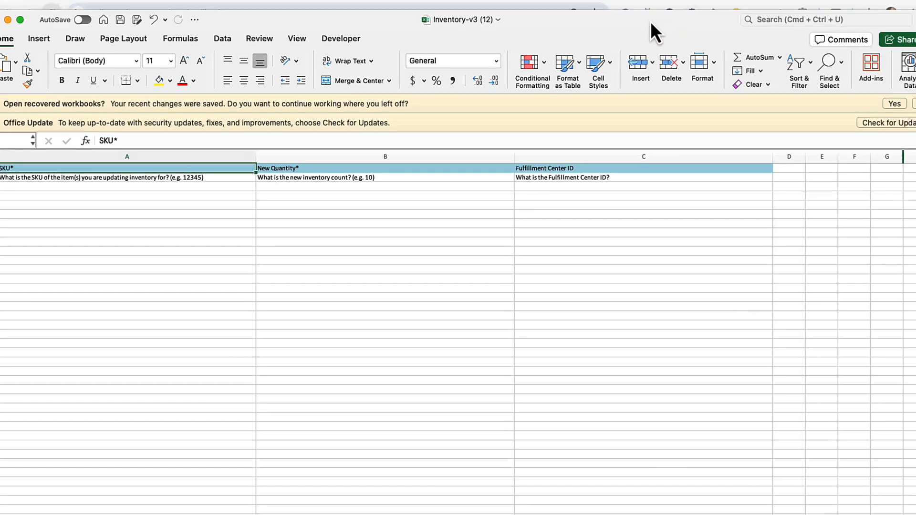
pyautogui.moveTo(651, 21); pyautogui.dragTo(1, 47)
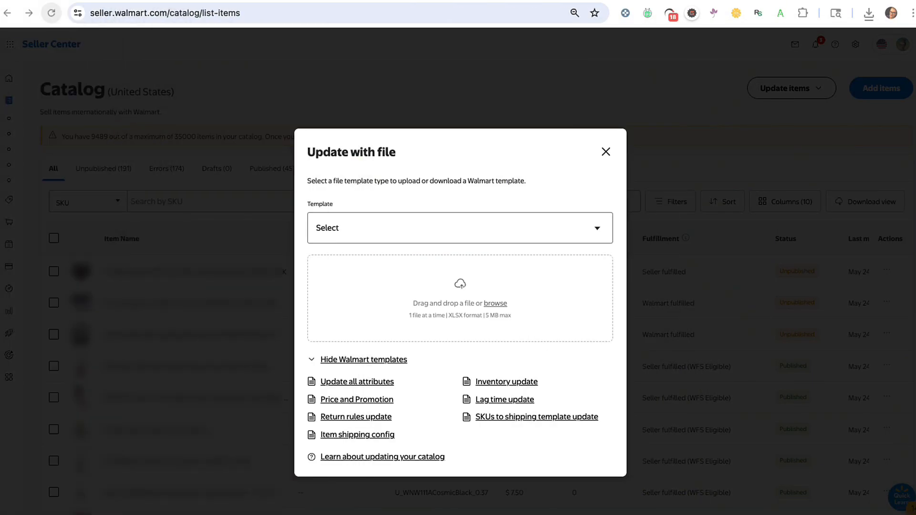
pyautogui.click(606, 152)
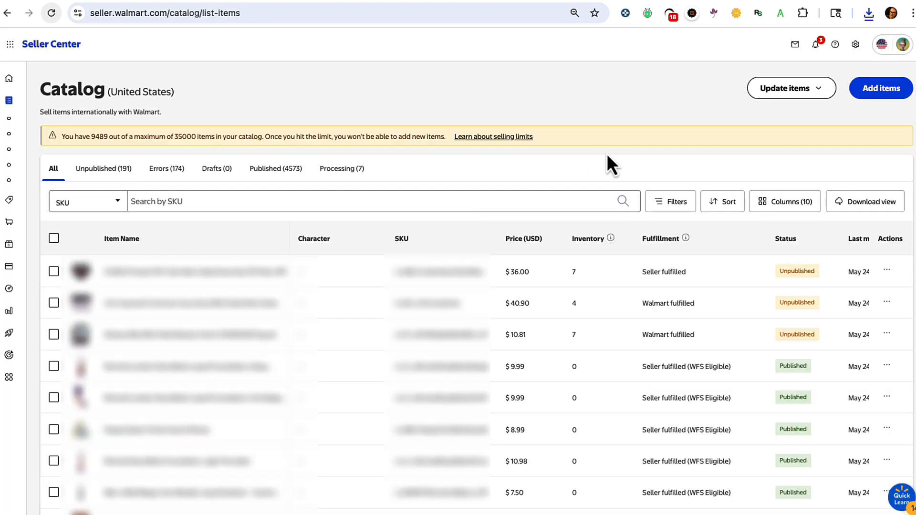
# - Filter the catalog by fulfillment type to show only seller fulfilled items
pyautogui.click(666, 201)
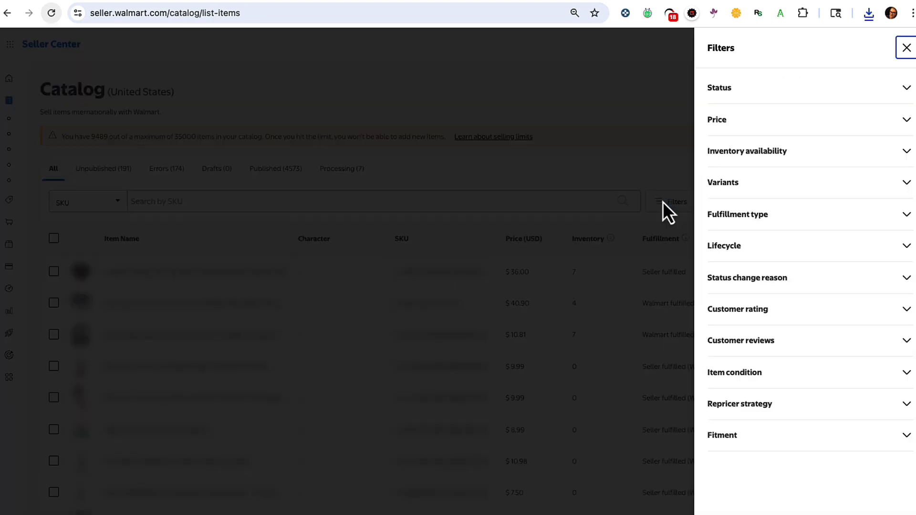
pyautogui.click(720, 218)
pyautogui.click(713, 233)
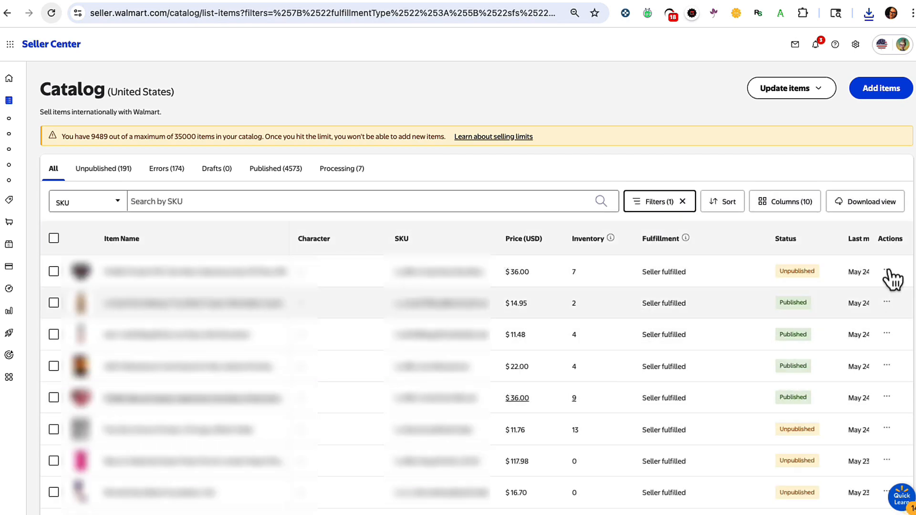
# - Load all the seller fulfilled items in the catalog list and download the complete current view
pyautogui.click(844, 202)
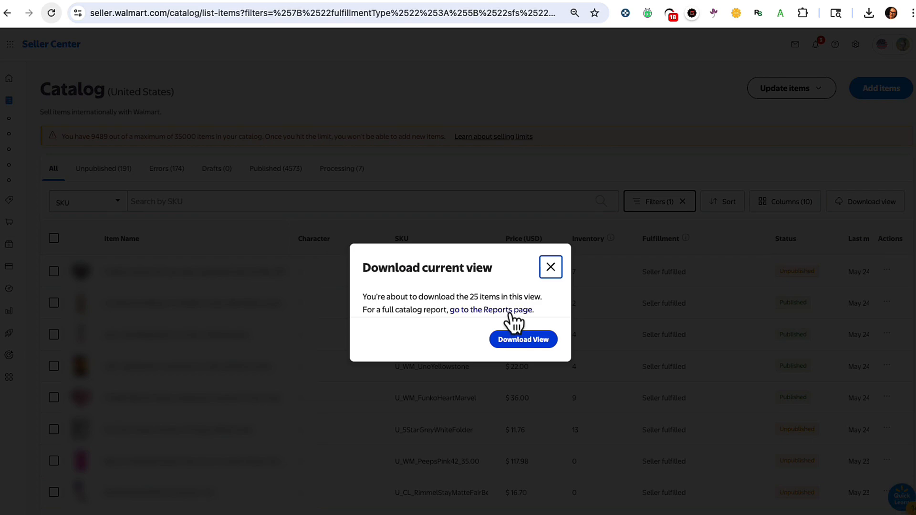
pyautogui.click(551, 272)
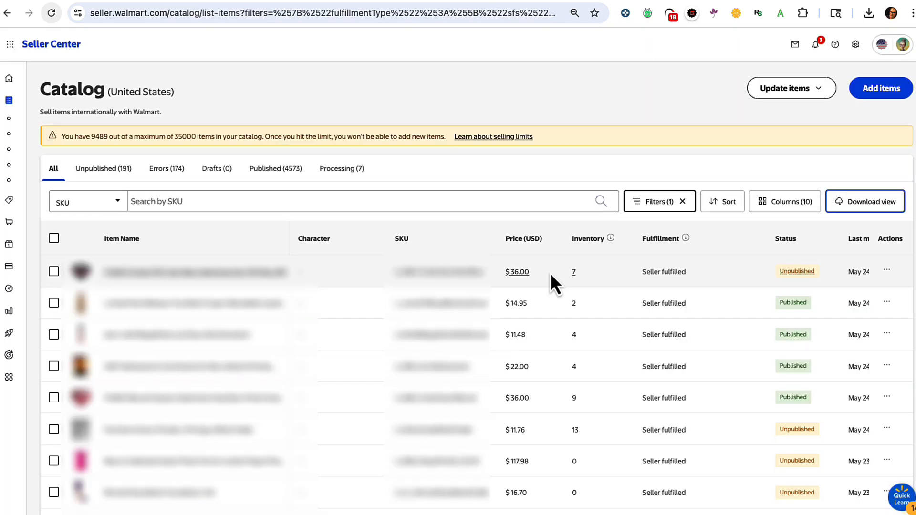
pyautogui.scroll(-10, 744, 370)
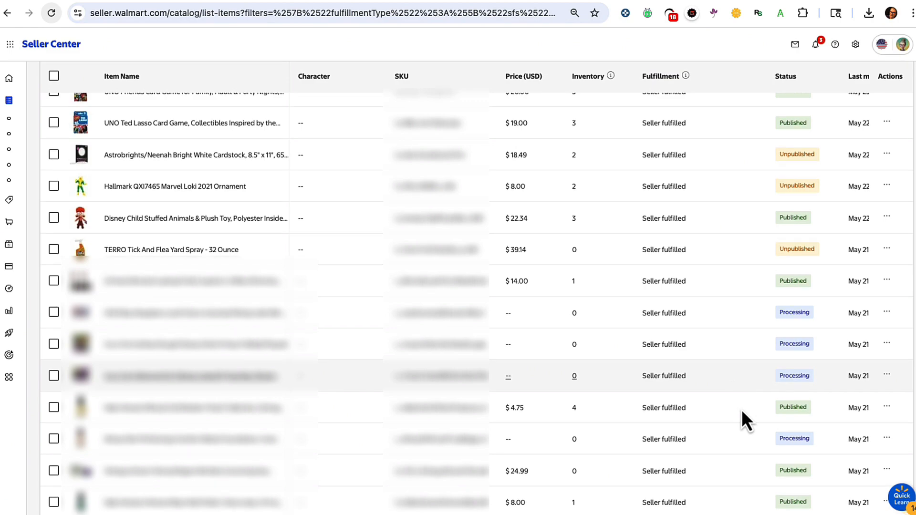
pyautogui.scroll(-10, 742, 447)
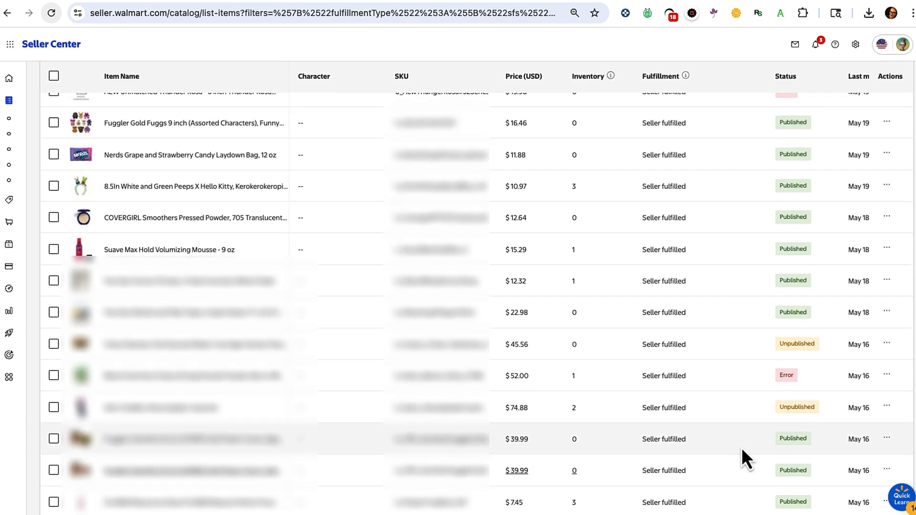
pyautogui.scroll(-3, 742, 447)
pyautogui.scroll(-10, 741, 448)
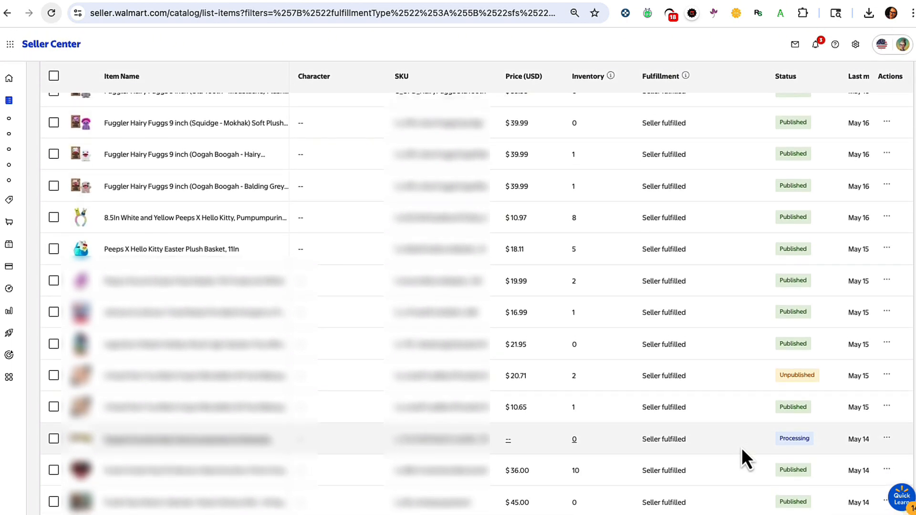
pyautogui.scroll(-10, 742, 448)
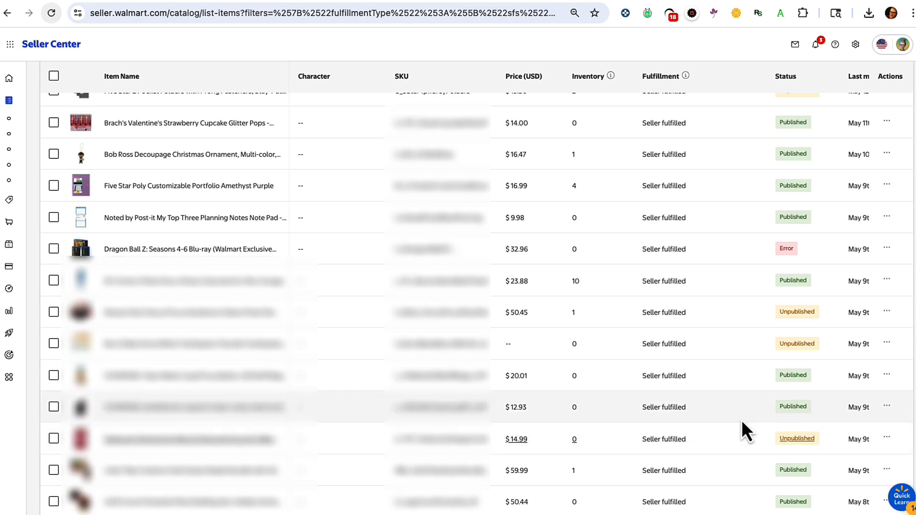
pyautogui.scroll(-10, 743, 421)
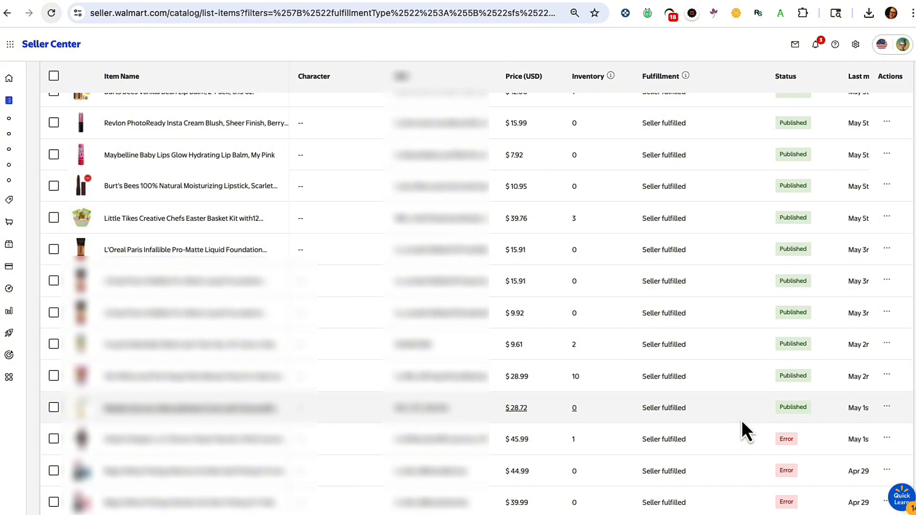
pyautogui.scroll(-10, 743, 422)
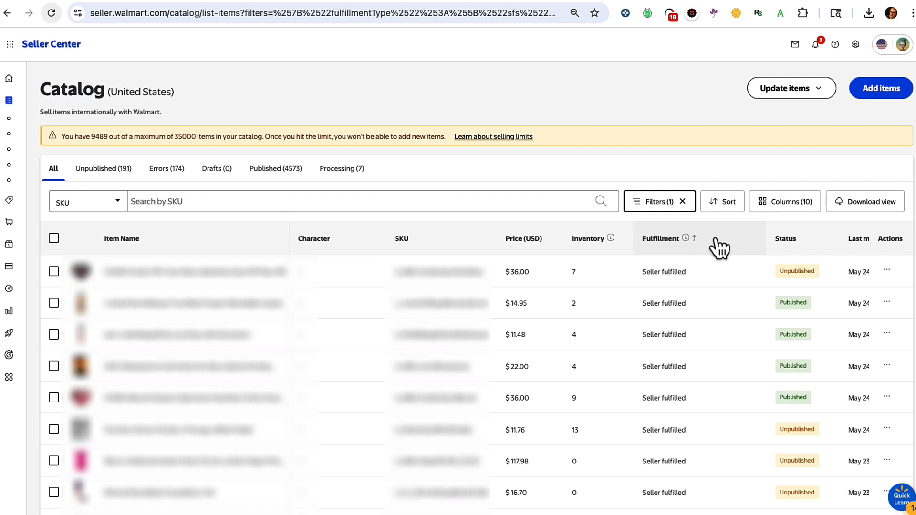
pyautogui.click(856, 203)
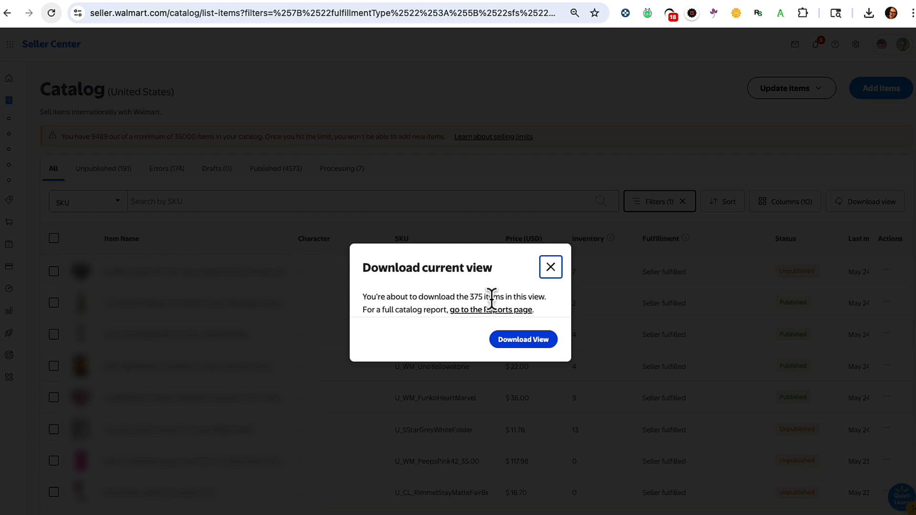
pyautogui.click(516, 342)
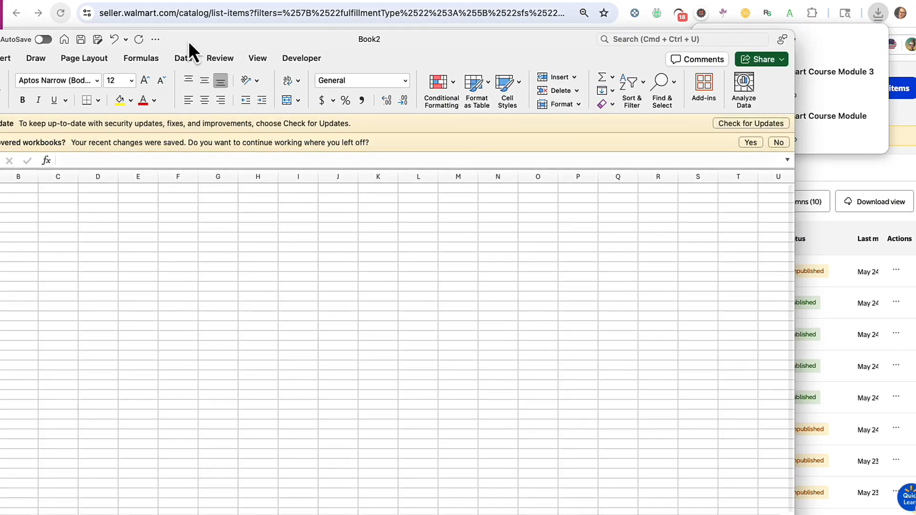
# - Switch to Excel and open items_list (3).csv from the Downloads folder
pyautogui.moveTo(188, 41); pyautogui.dragTo(245, 12)
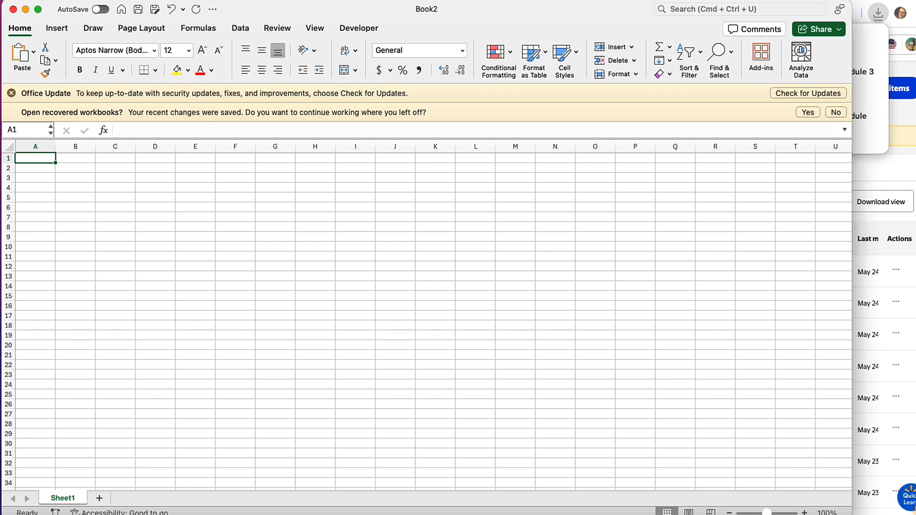
pyautogui.press('super+o')
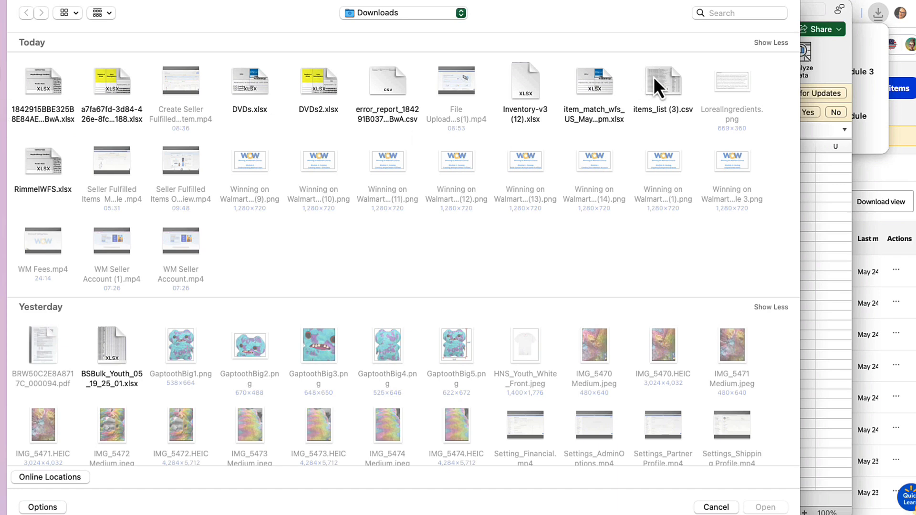
pyautogui.click(663, 78)
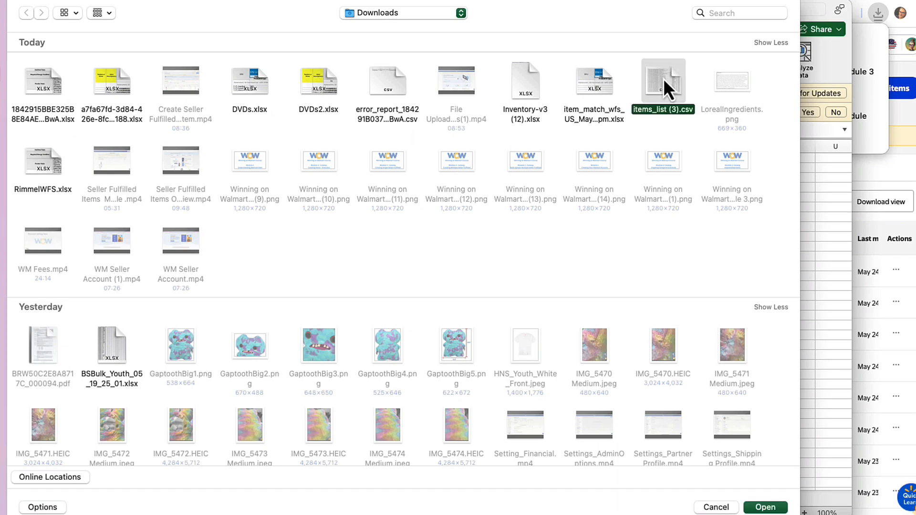
pyautogui.press('Return')
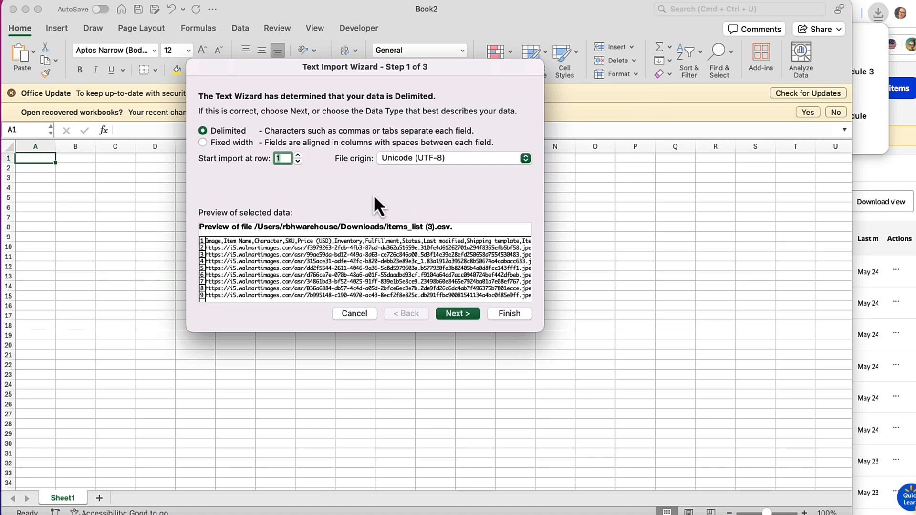
# - Import the item list as delimited data with Comma added as a delimiter, keeping the General column format
pyautogui.click(457, 314)
pyautogui.click(203, 160)
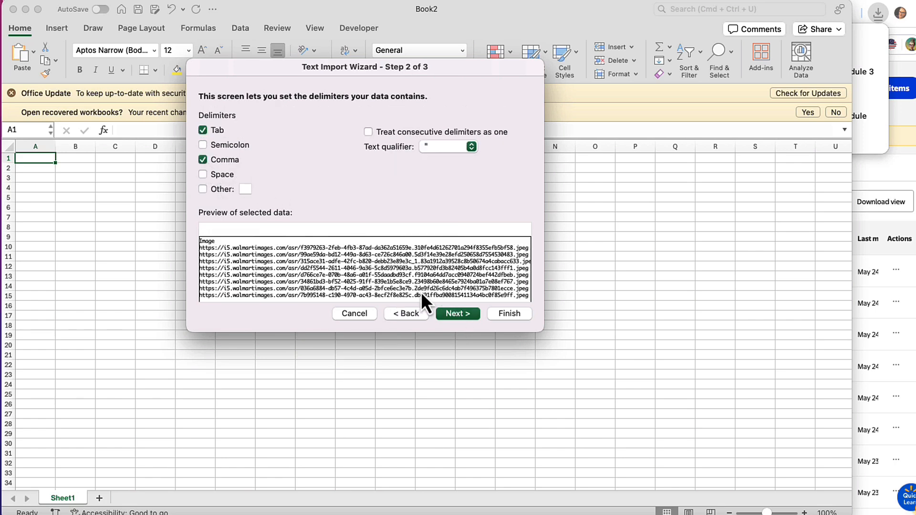
pyautogui.click(459, 314)
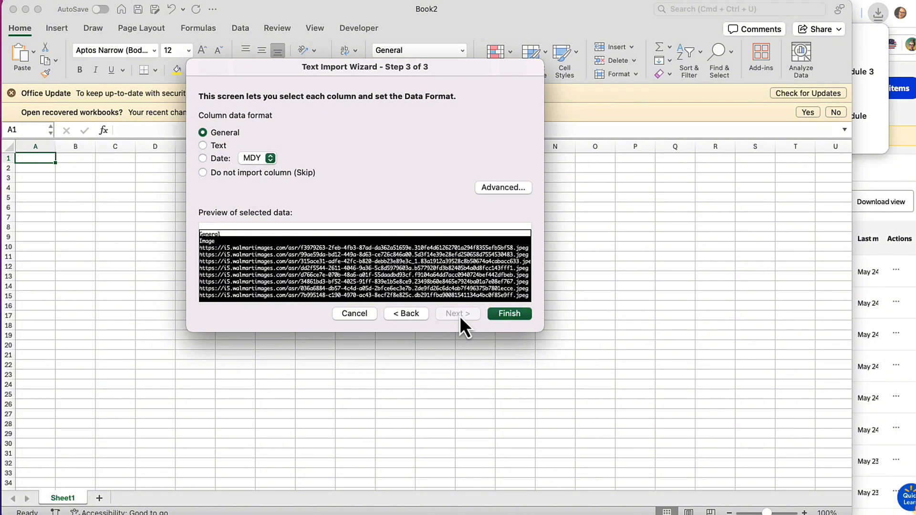
pyautogui.click(508, 314)
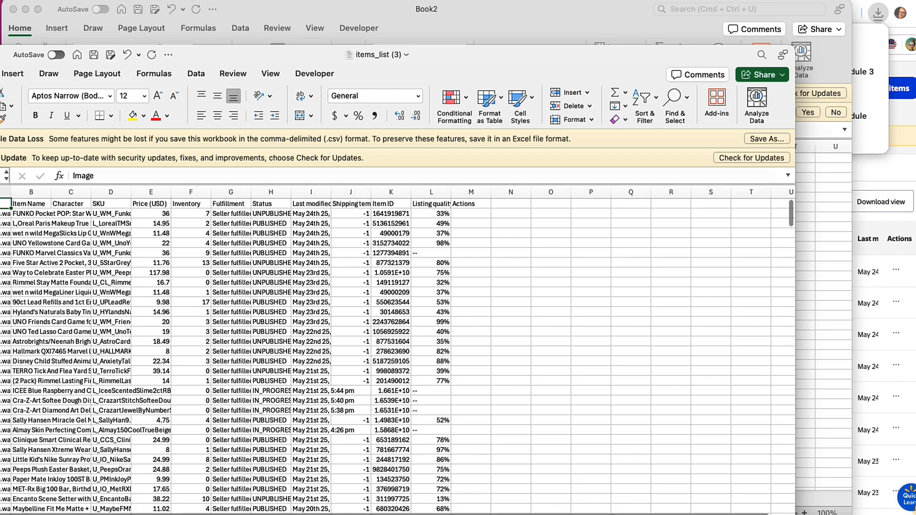
# - Copy all the SKU values in column D of items_list (3), from below the header to the last item
pyautogui.click(116, 192)
pyautogui.press('super+c')
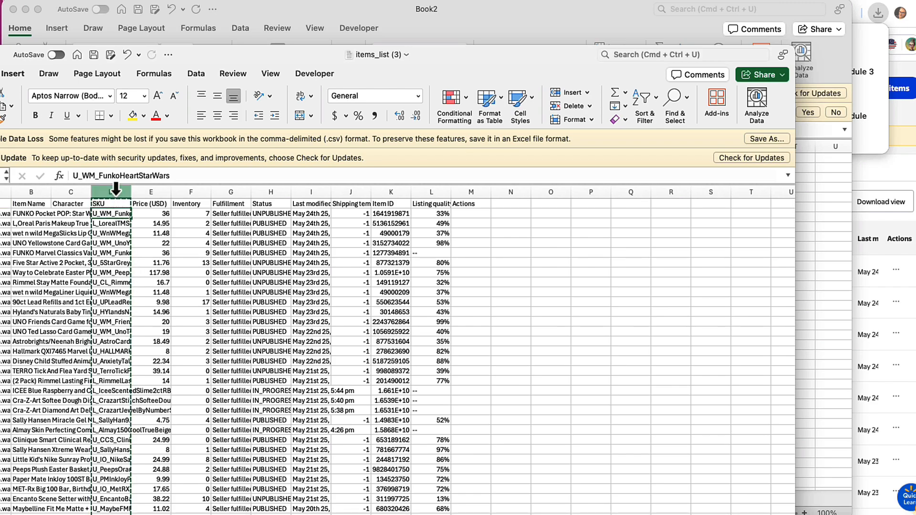
pyautogui.scroll(-20, 123, 316)
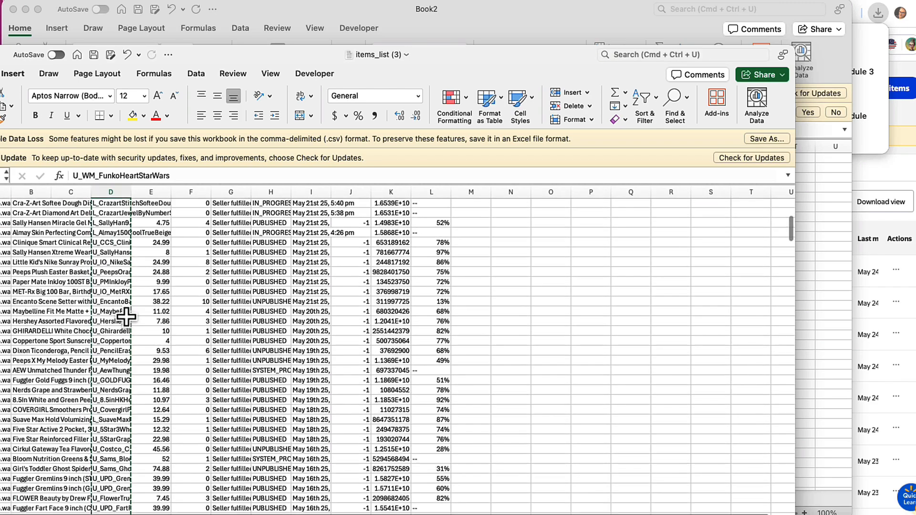
pyautogui.scroll(-15, 126, 316)
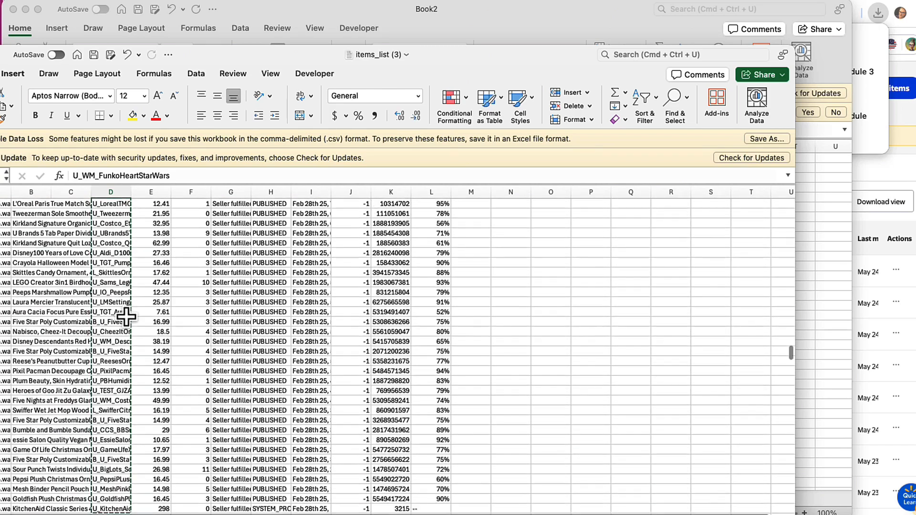
pyautogui.scroll(-3, 126, 316)
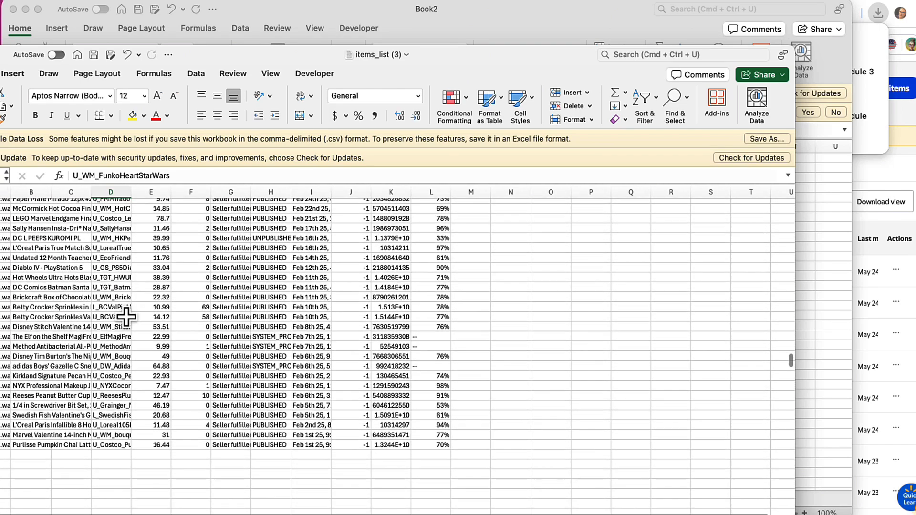
pyautogui.keyDown('shift'); pyautogui.click(112, 445); pyautogui.keyUp('shift')
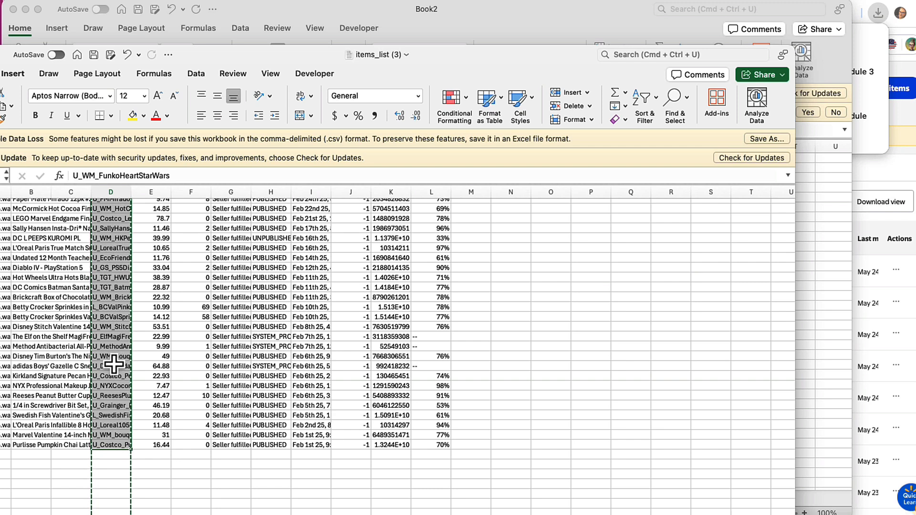
pyautogui.press('super+c')
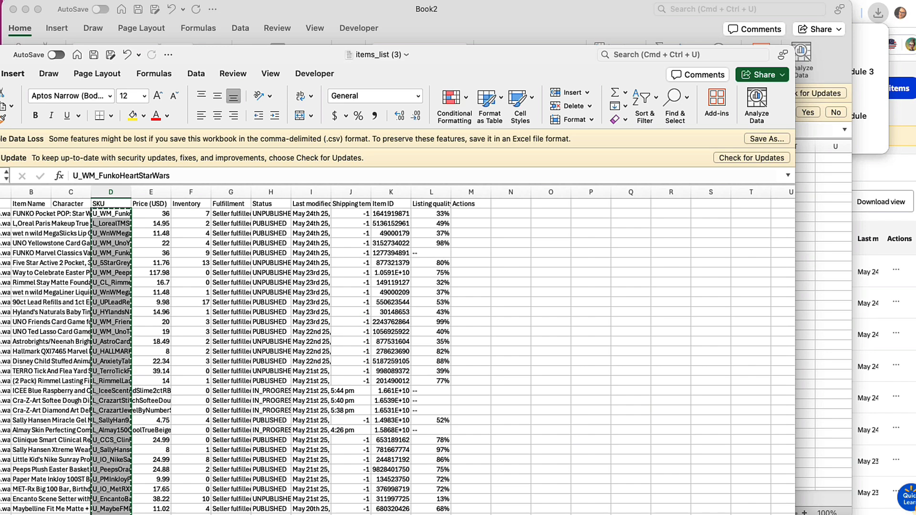
# - Paste the copied SKUs into the SKU column of the Inventory-v3 (12) template, starting at cell A3
pyautogui.moveTo(0, 79); pyautogui.dragTo(385, 4)
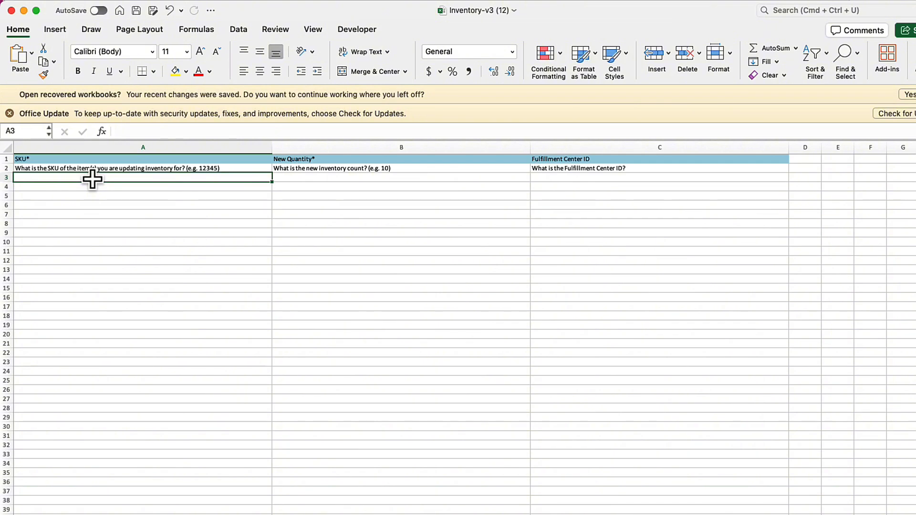
pyautogui.press('super+v')
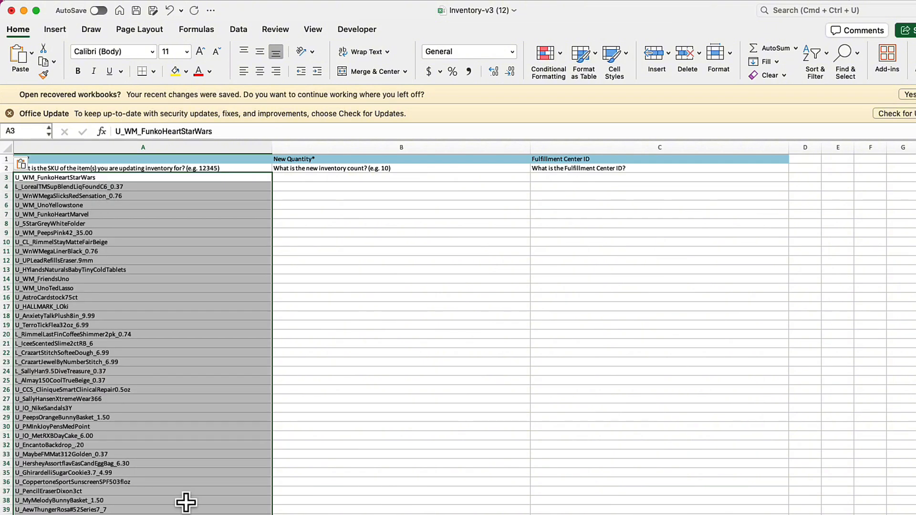
pyautogui.click(449, 179)
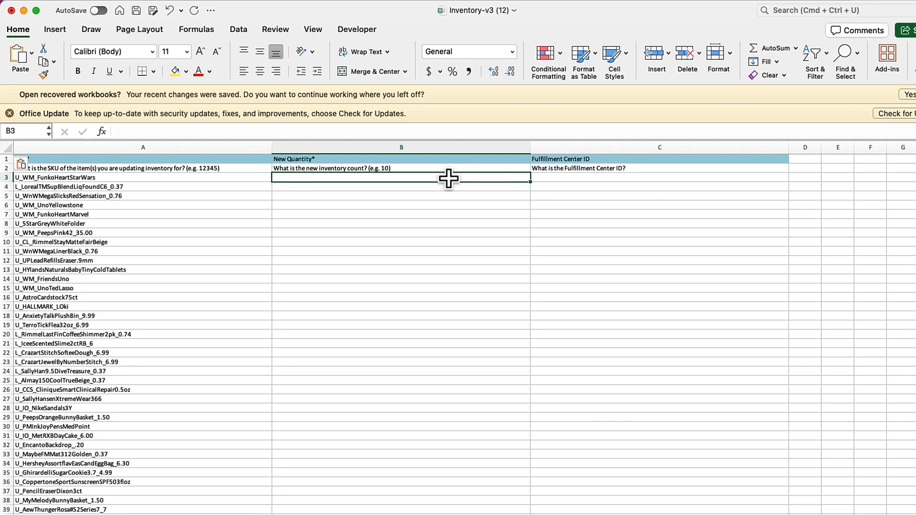
# - Enter 0 as the new quantity for the first SKU in cell B3
pyautogui.write('0')
pyautogui.press('Return')
pyautogui.click(486, 172)
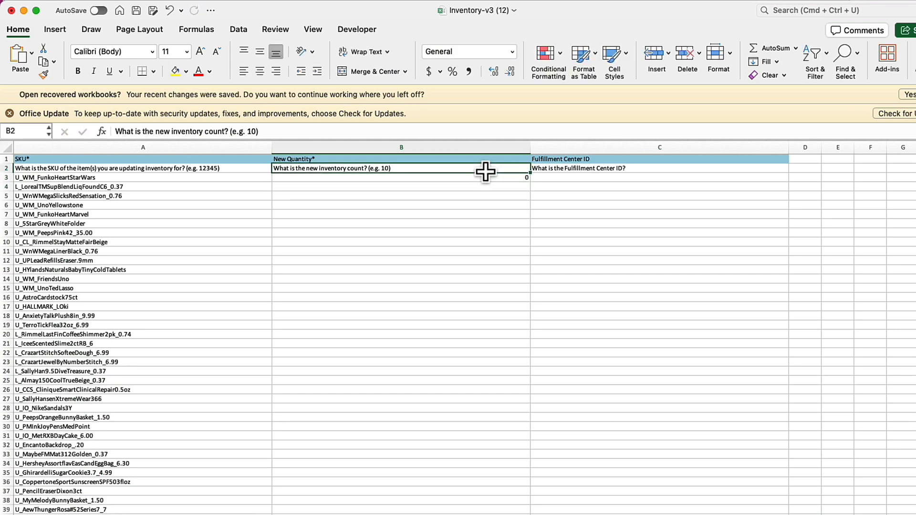
# - Copy the 0 from B3 into the New Quantity cells of all remaining SKUs, B4 to B377
pyautogui.click(491, 176)
pyautogui.press('super+c')
pyautogui.moveTo(491, 178); pyautogui.dragTo(480, 188)
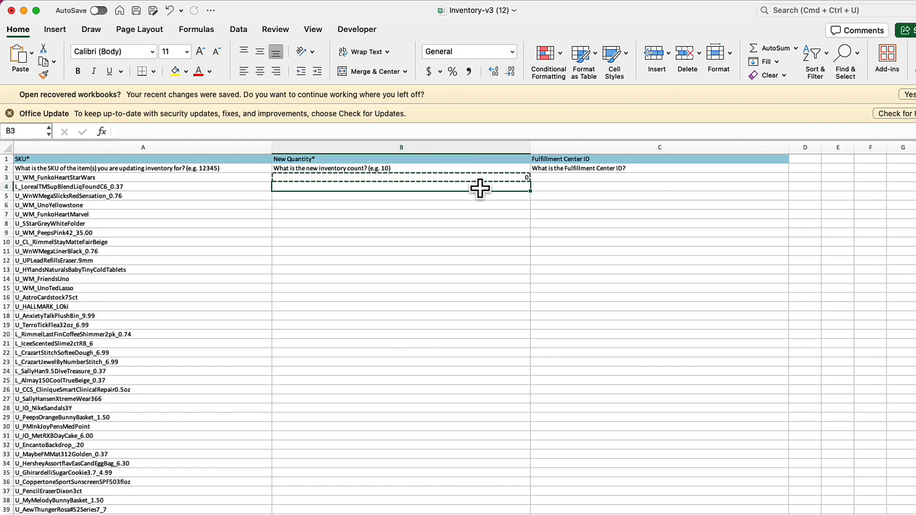
pyautogui.scroll(-20, 481, 314)
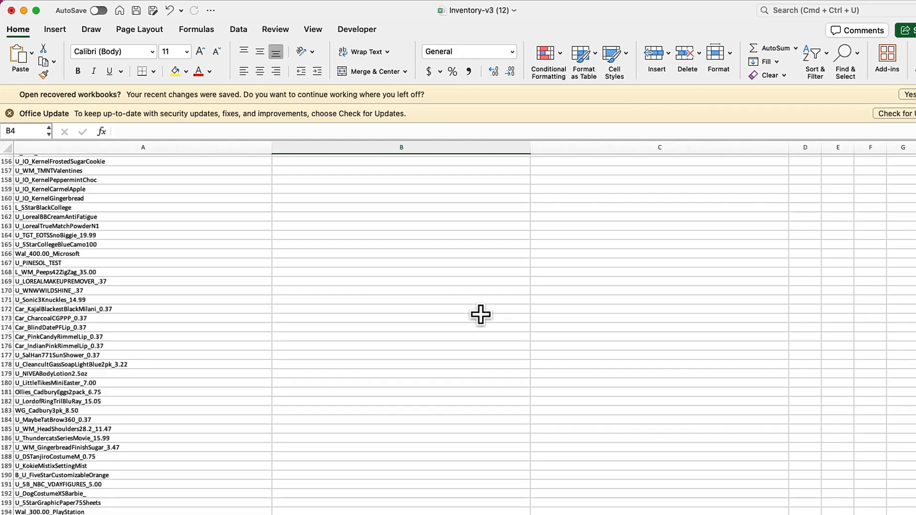
pyautogui.scroll(-20, 481, 315)
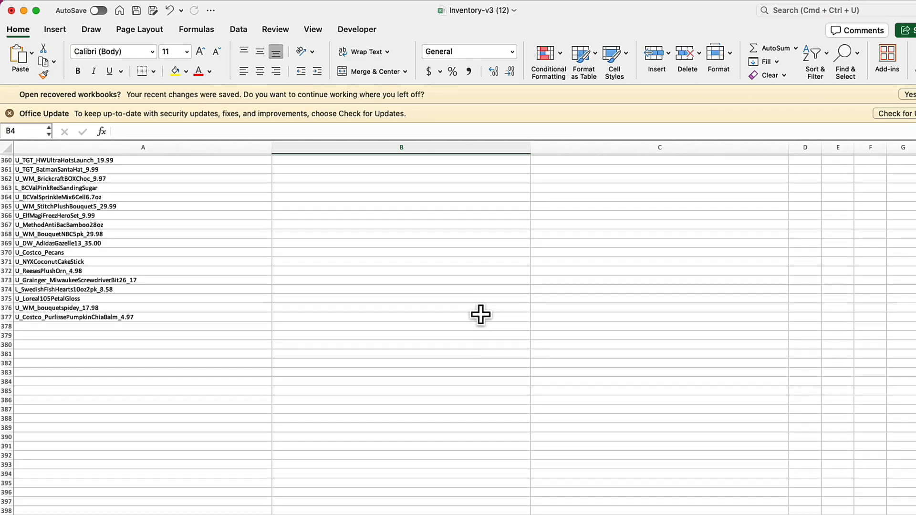
pyautogui.scroll(-5, 480, 314)
pyautogui.scroll(3, 480, 314)
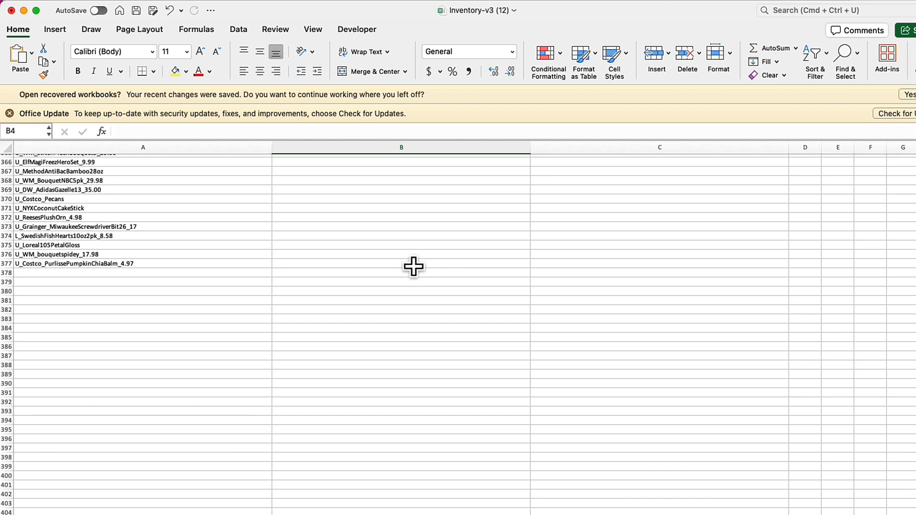
pyautogui.keyDown('shift'); pyautogui.click(372, 263); pyautogui.keyUp('shift')
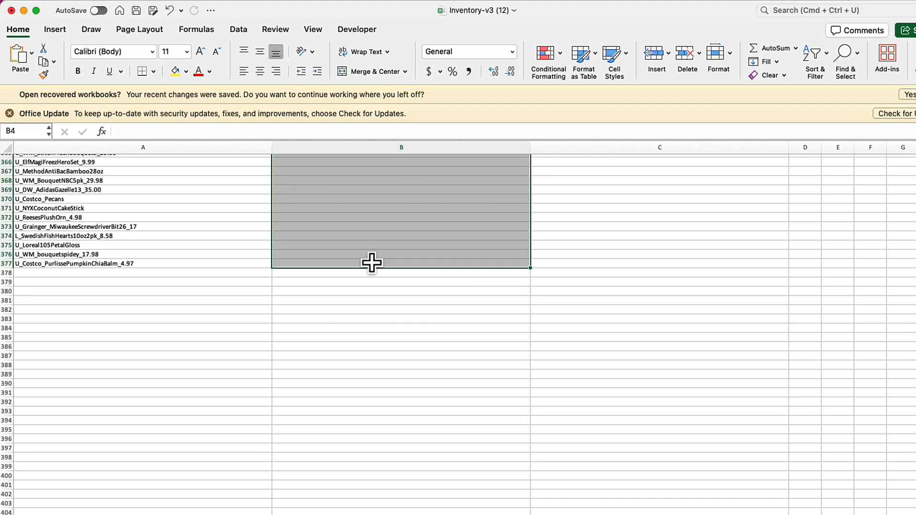
pyautogui.press('super+v')
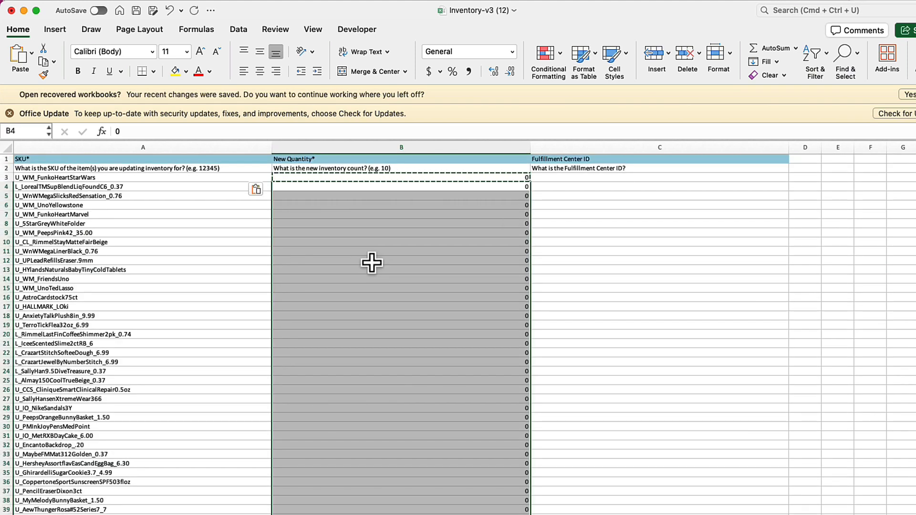
# - Set the first SKU's Fulfillment Center ID in C3 to the default center's ID, the third option offered
pyautogui.click(649, 177)
pyautogui.press('super+c')
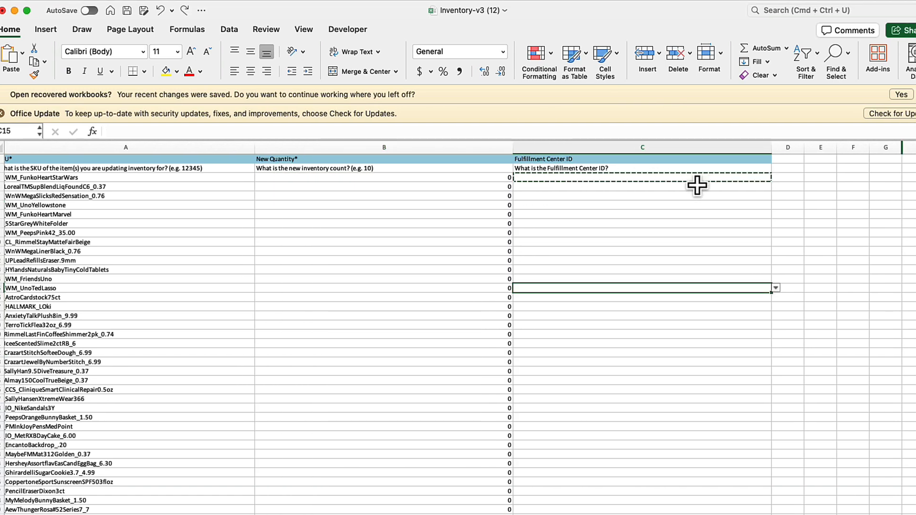
pyautogui.click(776, 177)
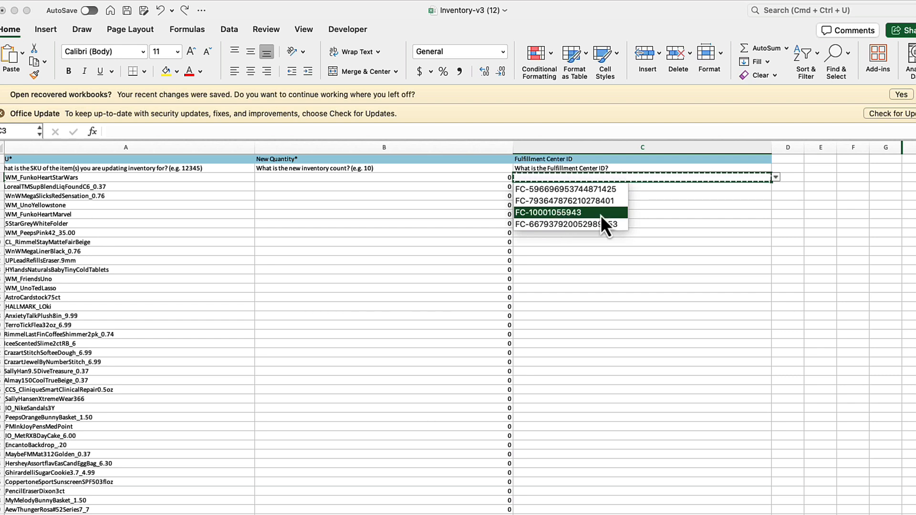
pyautogui.click(582, 213)
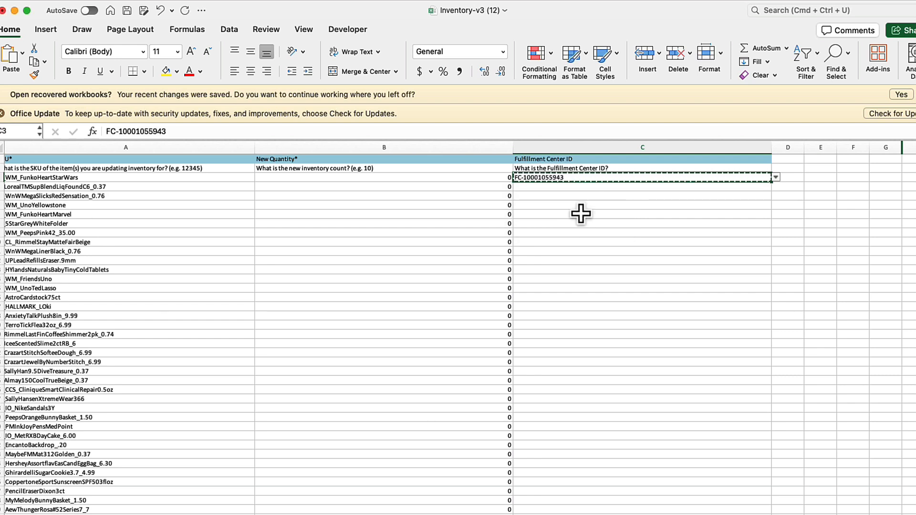
# - Copy the Fulfillment Center ID from C3 into column C for all remaining SKUs, C4 to C377
pyautogui.click(563, 188)
pyautogui.click(562, 176)
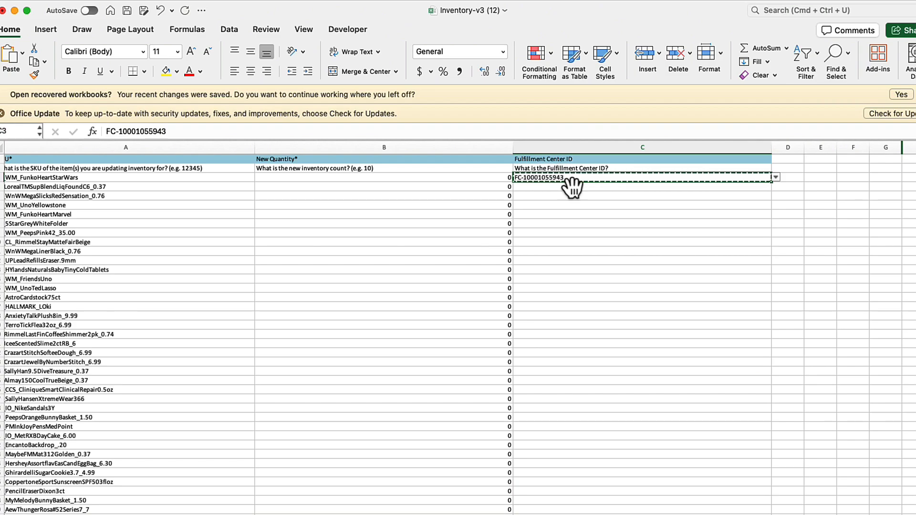
pyautogui.click(560, 188)
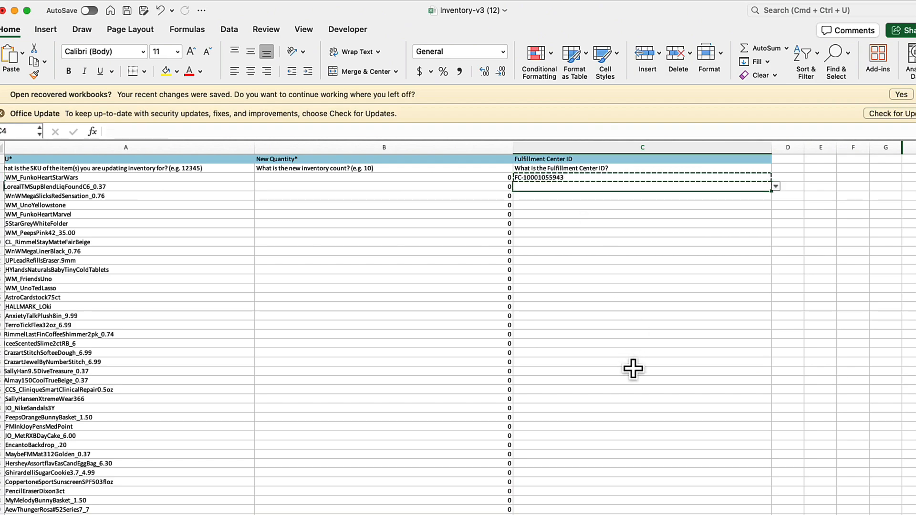
pyautogui.scroll(-15, 633, 369)
pyautogui.scroll(-15, 633, 369)
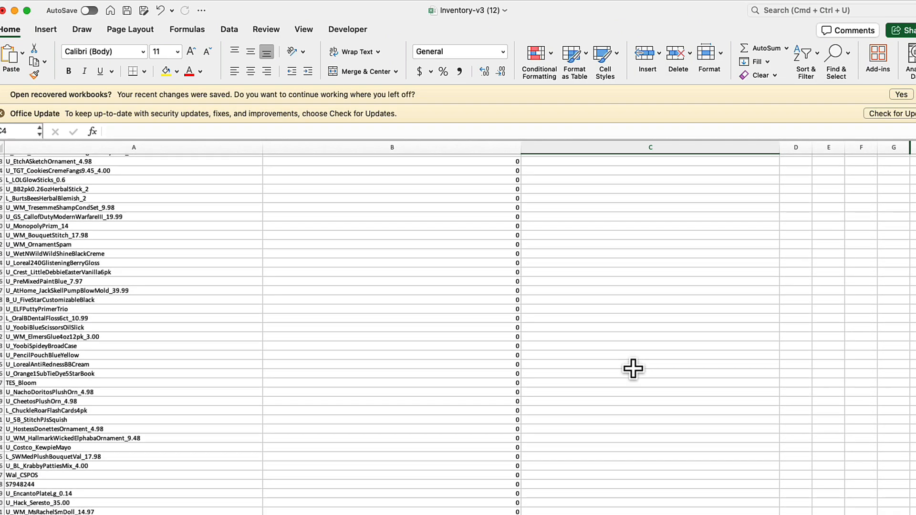
pyautogui.scroll(-12, 633, 369)
pyautogui.scroll(2, 633, 368)
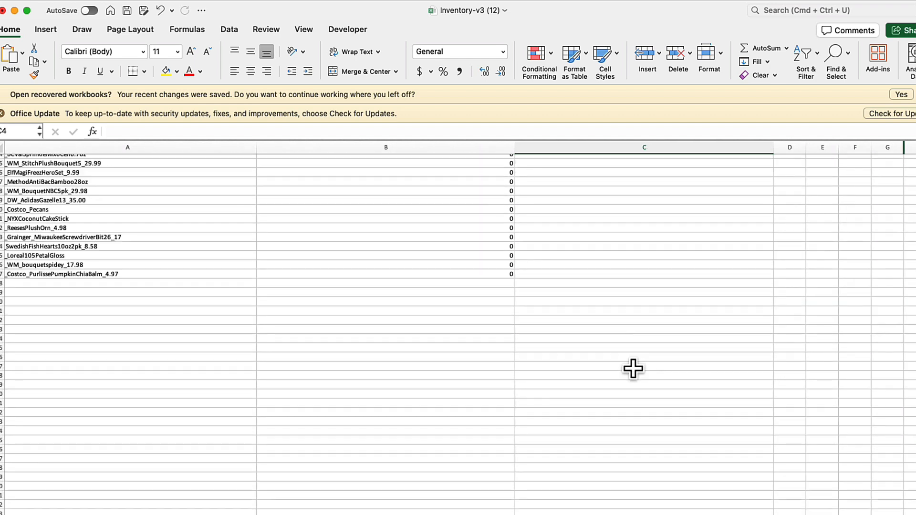
pyautogui.keyDown('shift'); pyautogui.click(625, 312); pyautogui.keyUp('shift')
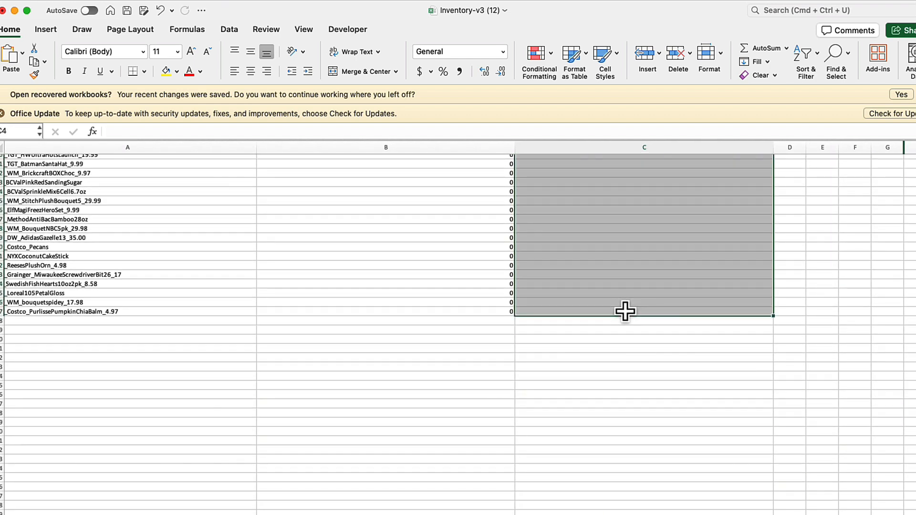
pyautogui.press('super+v')
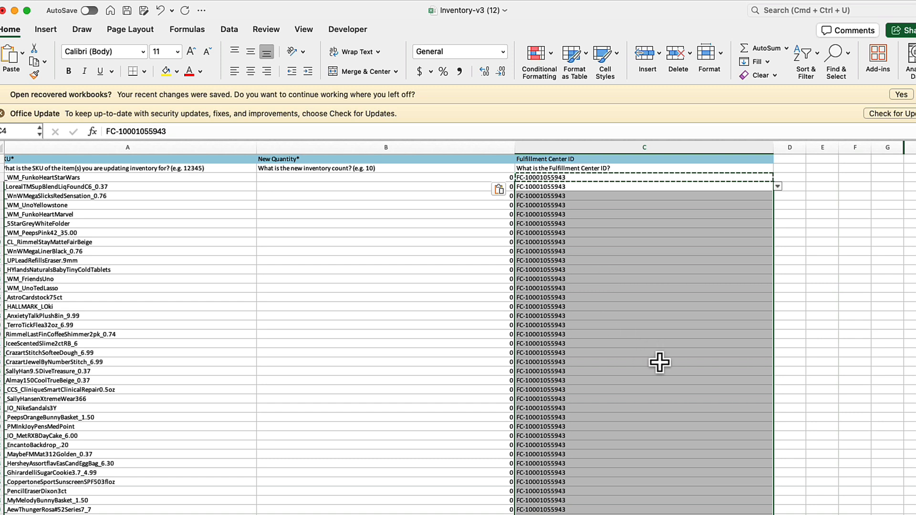
pyautogui.click(795, 309)
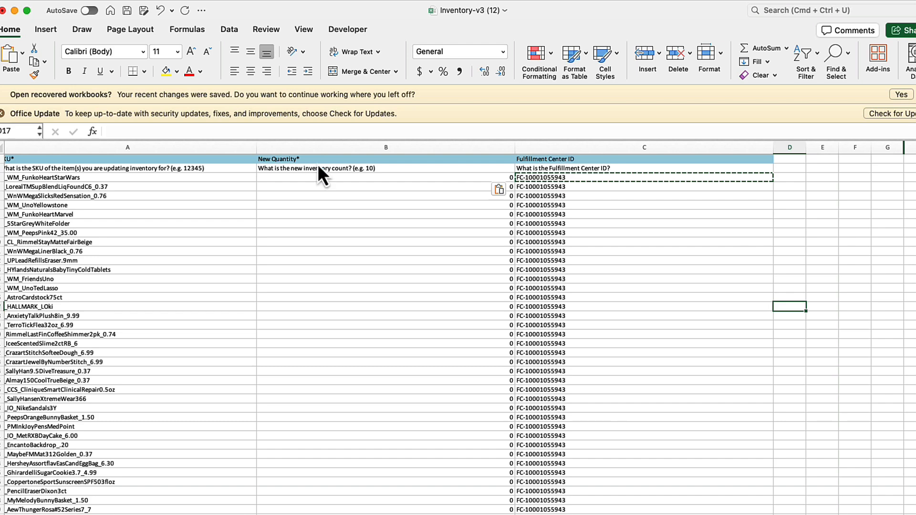
# - Save a copy of the template in Downloads as InventoryUpdateToZero in Excel Workbook (.xlsx) format
pyautogui.press('super+shift+s')
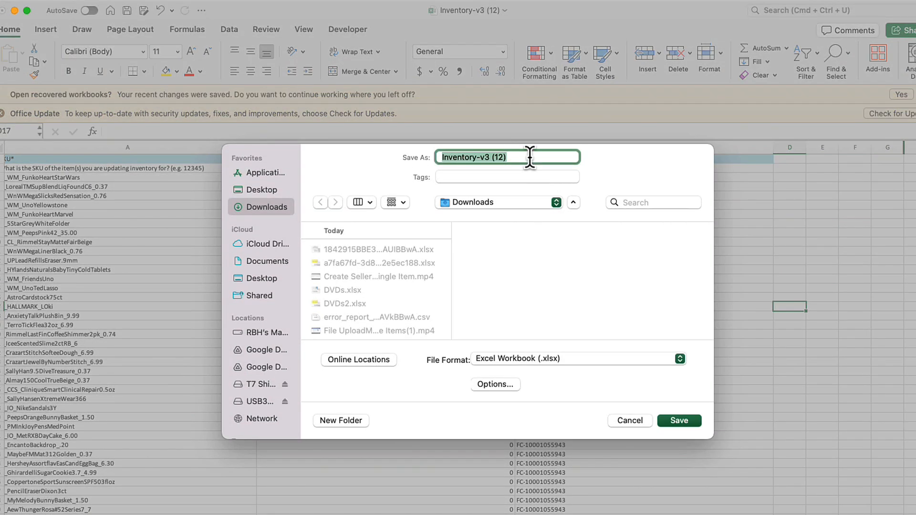
pyautogui.write('Invent')
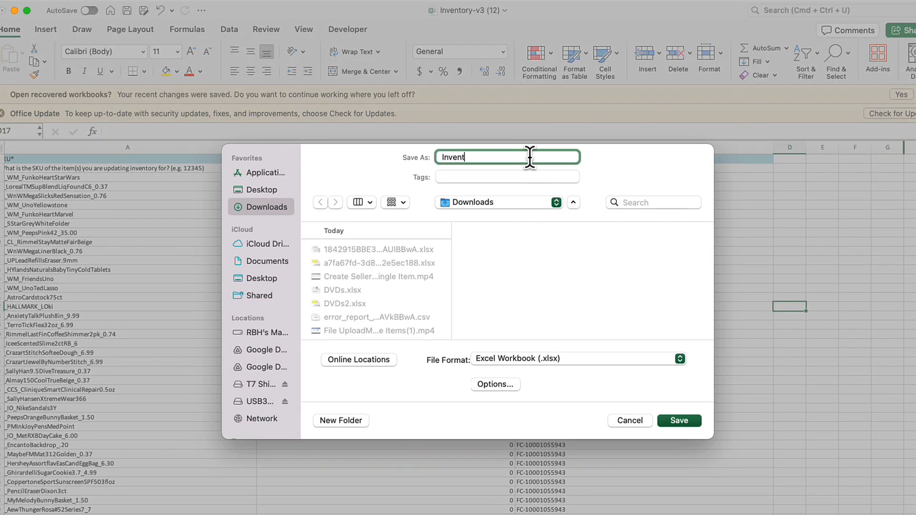
pyautogui.write('oryUpdateToZero')
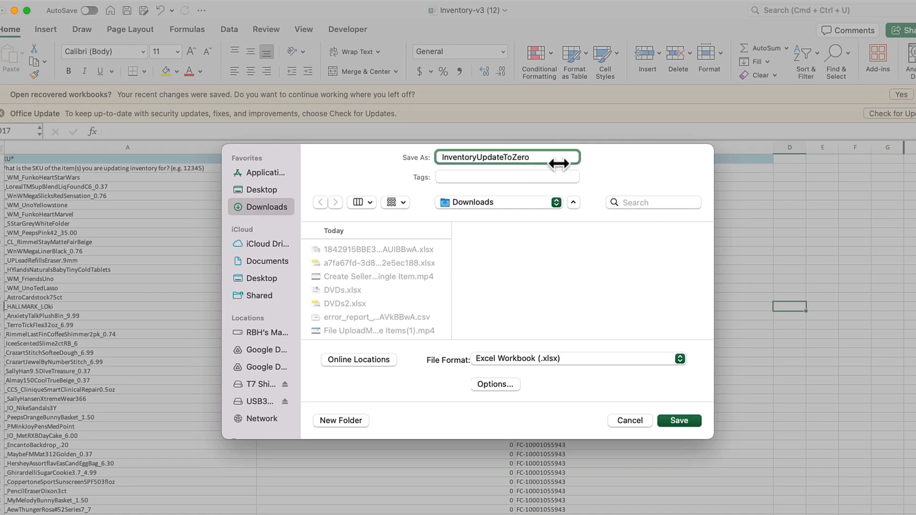
pyautogui.click(682, 422)
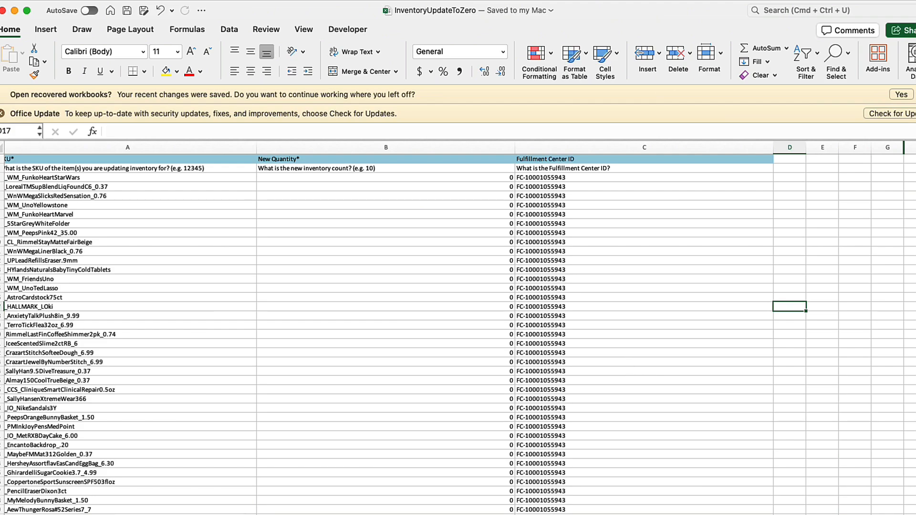
# - Switch to the items_list (3) workbook and copy all Inventory values in column F, from F2 to the last item in F376
pyautogui.moveTo(1, 268); pyautogui.dragTo(544, 21)
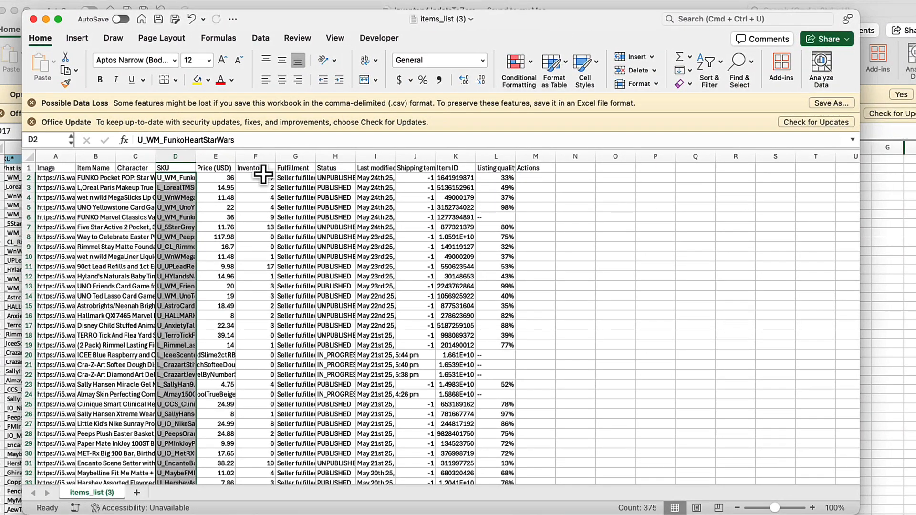
pyautogui.click(258, 156)
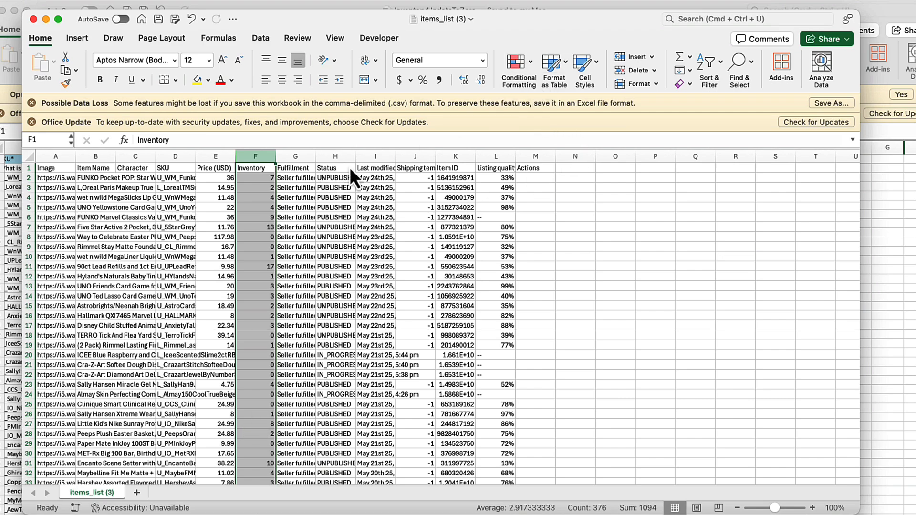
pyautogui.moveTo(542, 28); pyautogui.dragTo(559, 1)
pyautogui.click(285, 155)
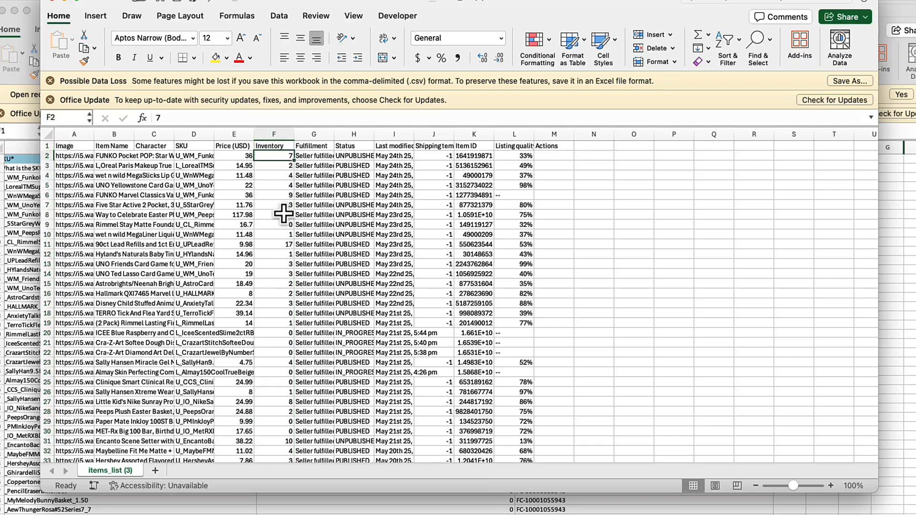
pyautogui.scroll(-5, 270, 282)
pyautogui.scroll(-20, 270, 282)
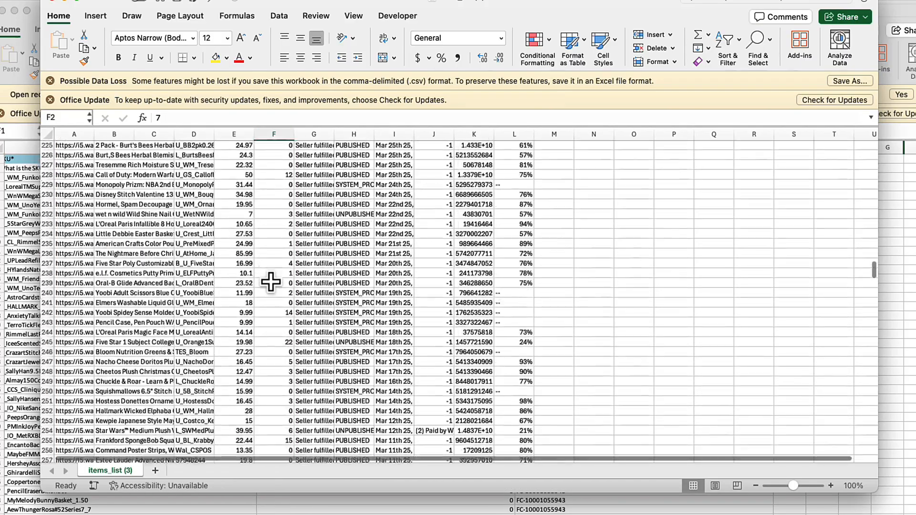
pyautogui.scroll(-15, 271, 282)
pyautogui.scroll(3, 270, 283)
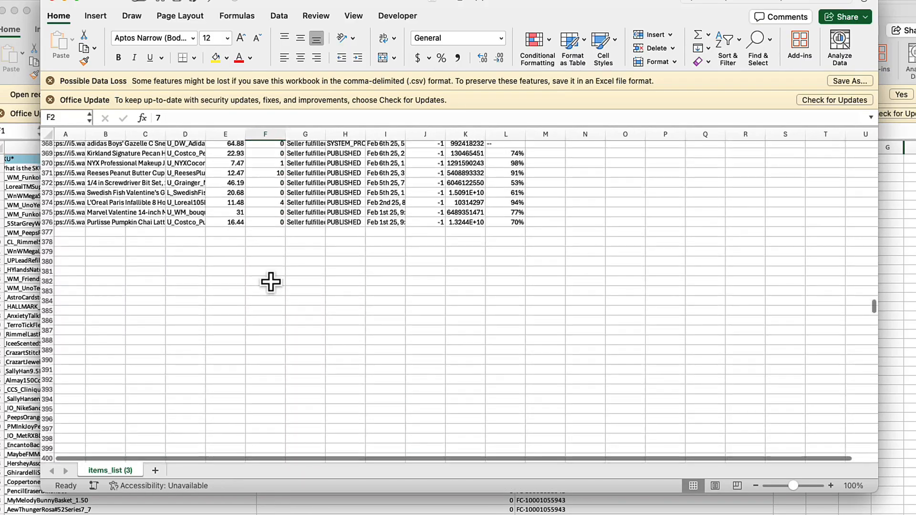
pyautogui.keyDown('shift'); pyautogui.click(280, 239); pyautogui.keyUp('shift')
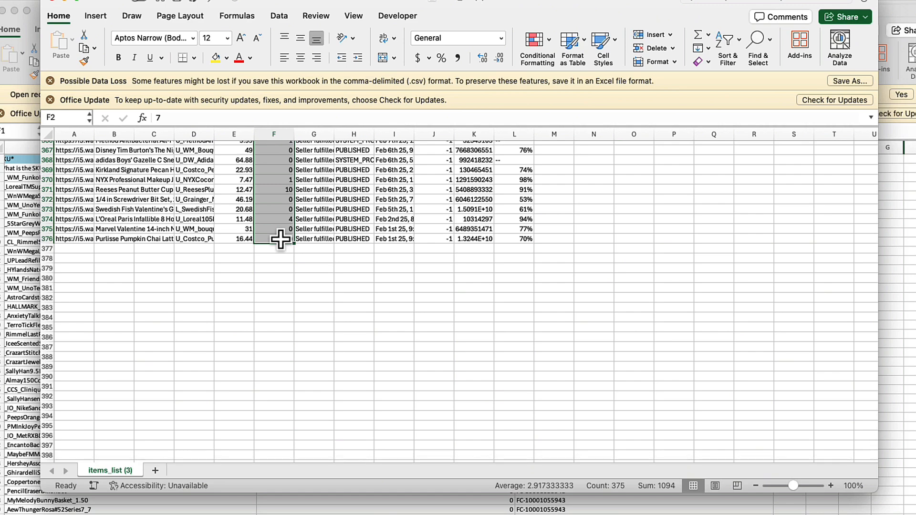
pyautogui.press('super+c')
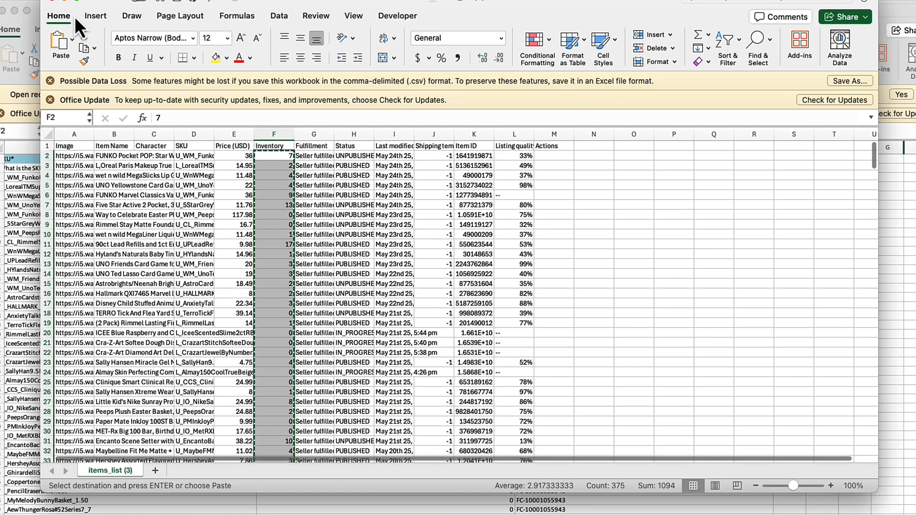
# - Return to InventoryUpdateToZero and paste the copied inventory counts into the New Quantity column, starting at B3
pyautogui.click(65, 1)
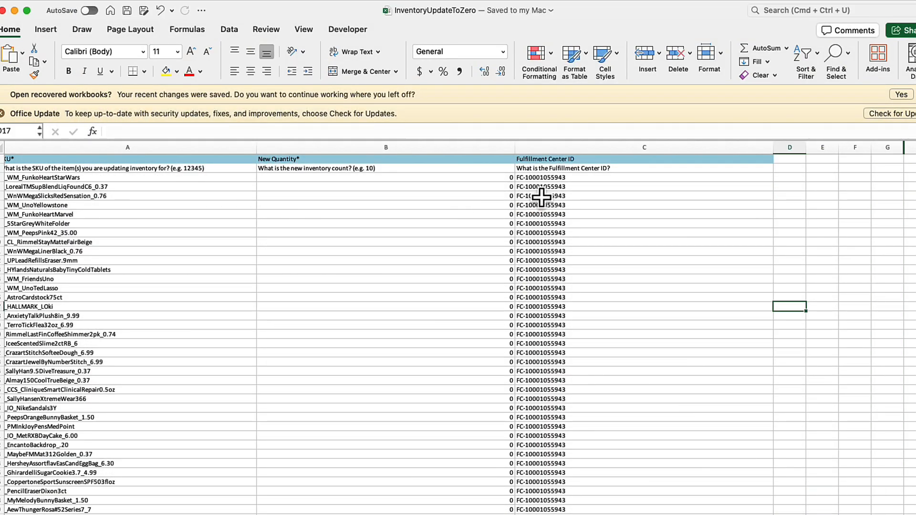
pyautogui.click(443, 179)
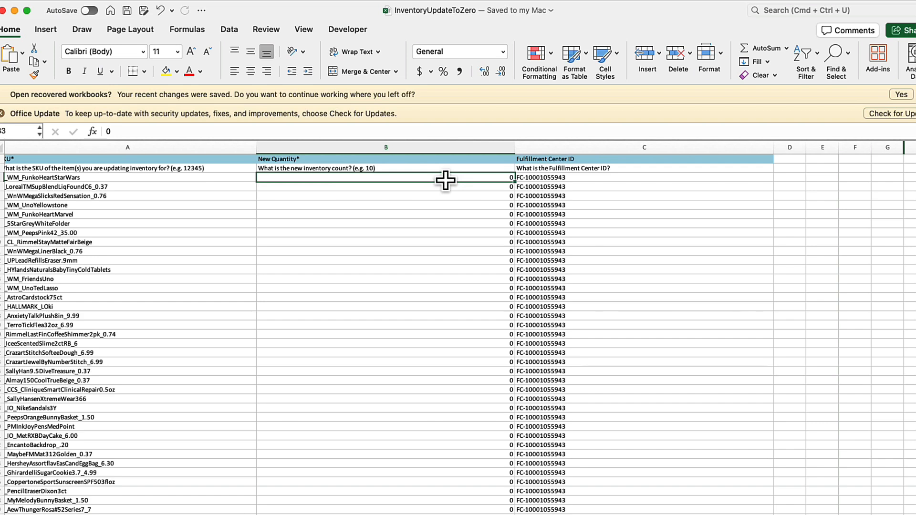
pyautogui.press('super+v')
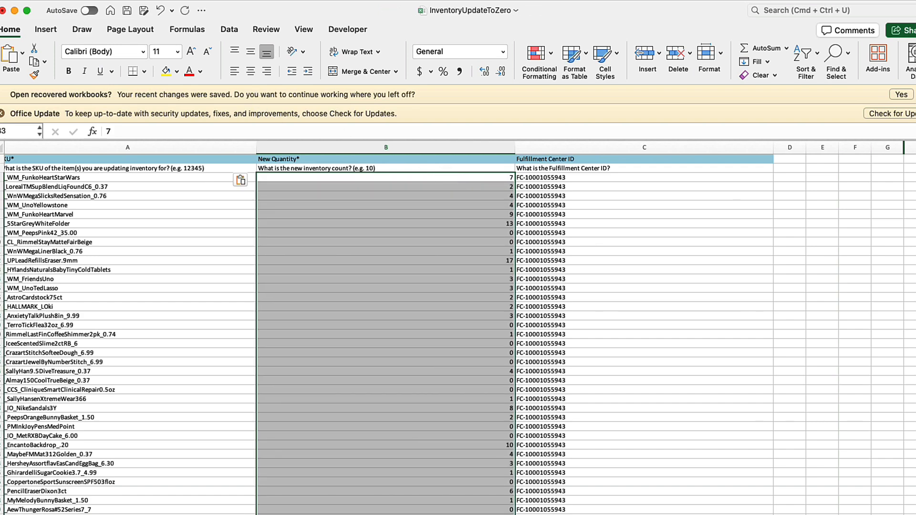
# - Save this version in Downloads as a separate Excel workbook named InventoryUpdateToOldCounts
pyautogui.press('super+s')
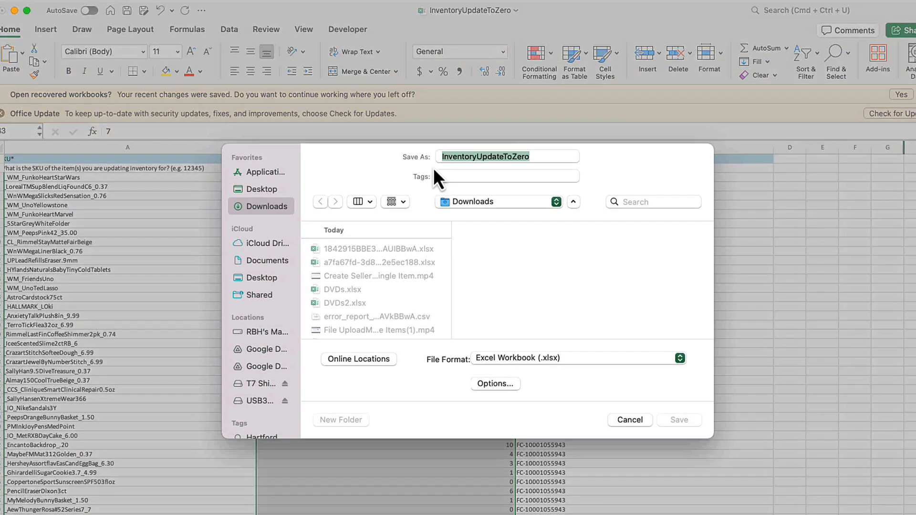
pyautogui.click(514, 158)
pyautogui.moveTo(514, 158); pyautogui.dragTo(546, 158)
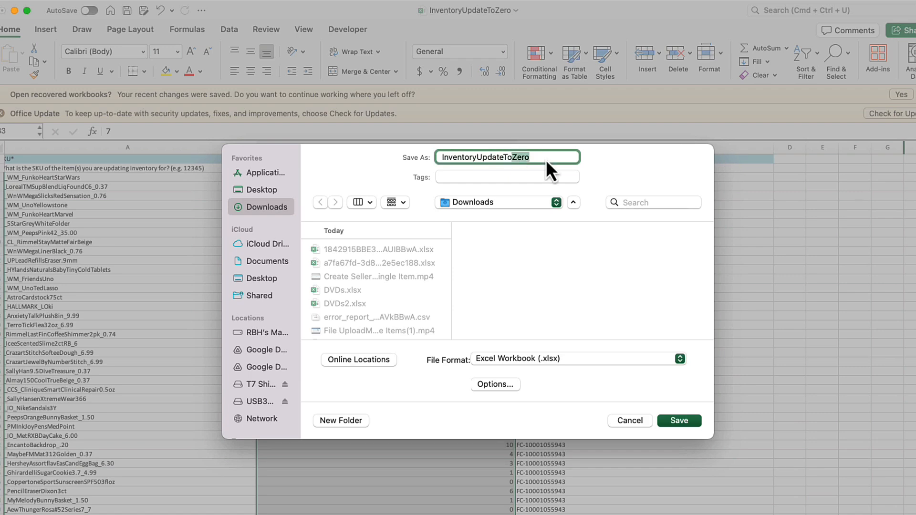
pyautogui.write('OldCounts')
pyautogui.press('Return')
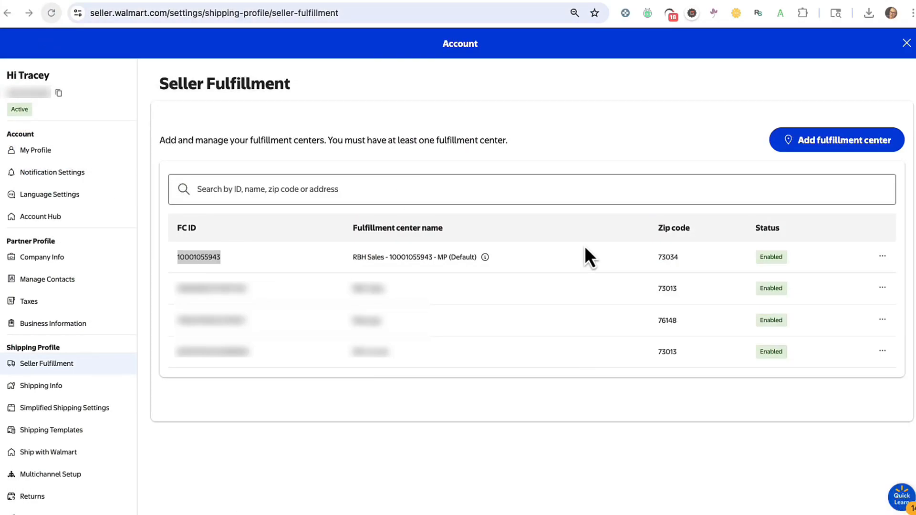
# - Leave the account settings for the catalog, start updating items with a file, and show the available Walmart templates
pyautogui.click(908, 45)
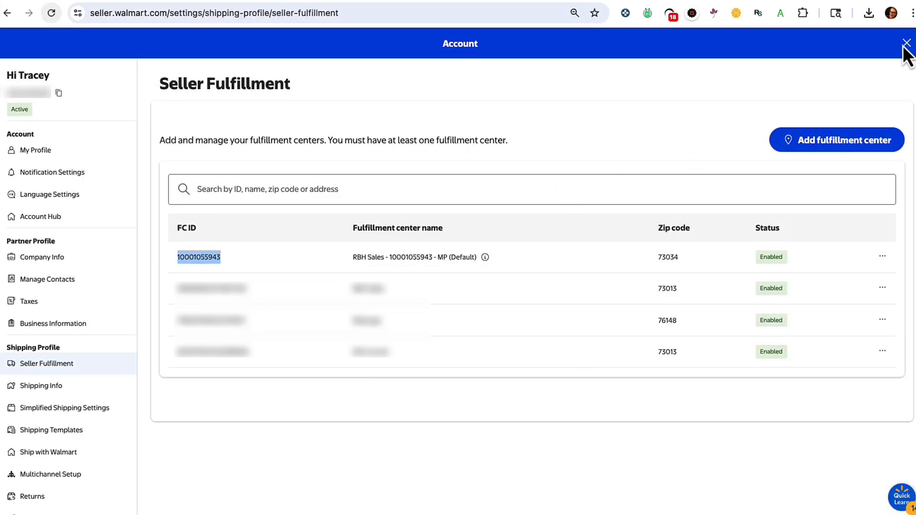
pyautogui.click(906, 44)
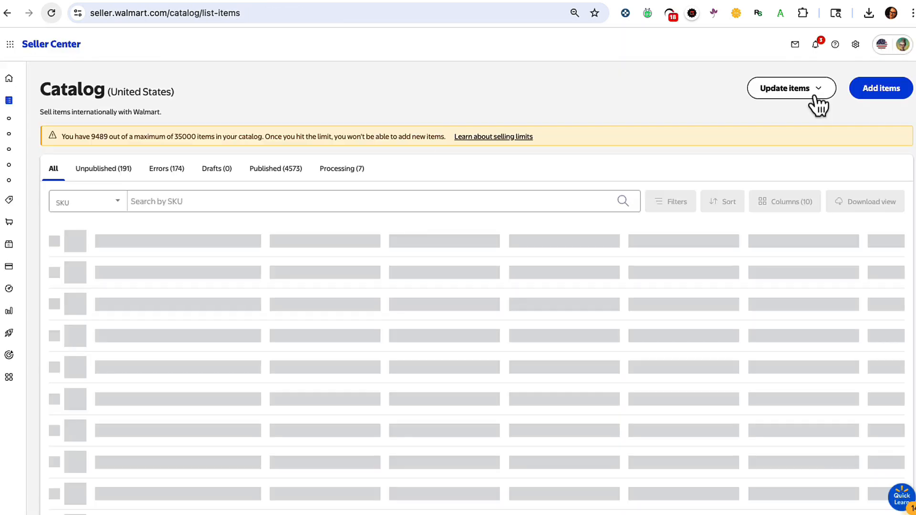
pyautogui.click(810, 95)
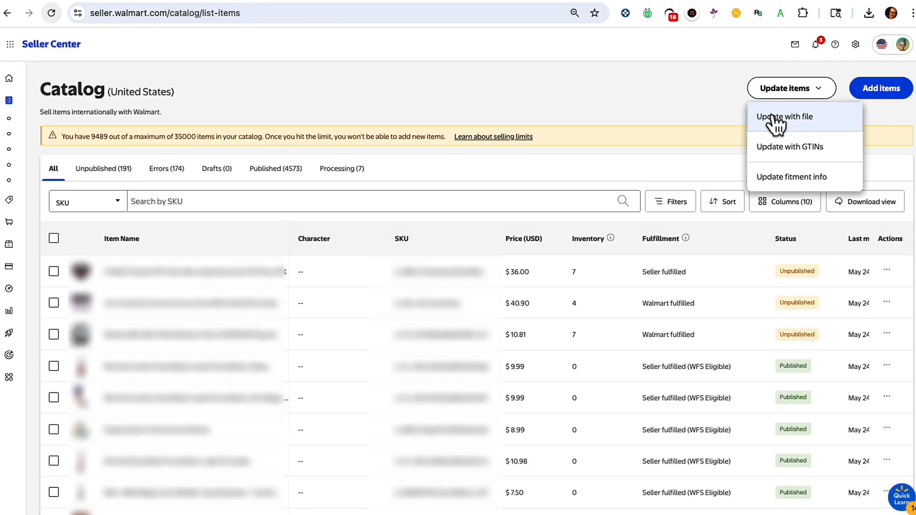
pyautogui.click(775, 119)
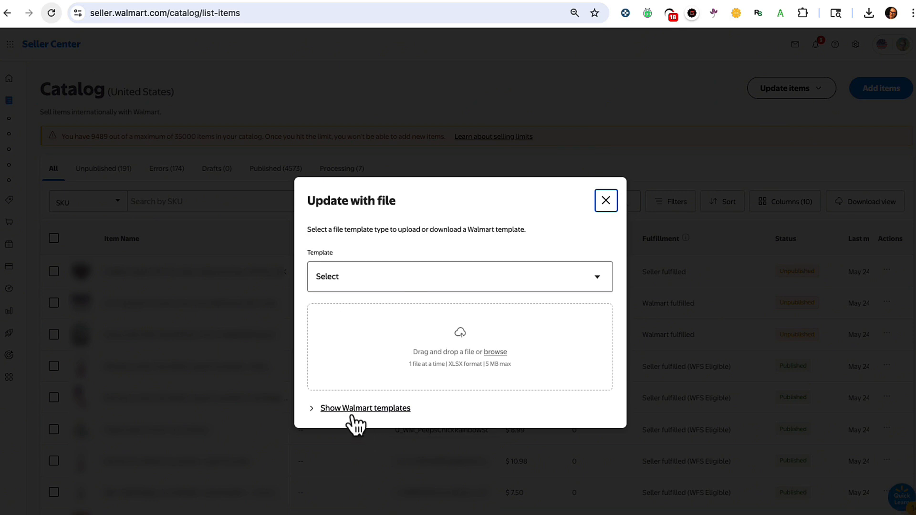
pyautogui.click(329, 410)
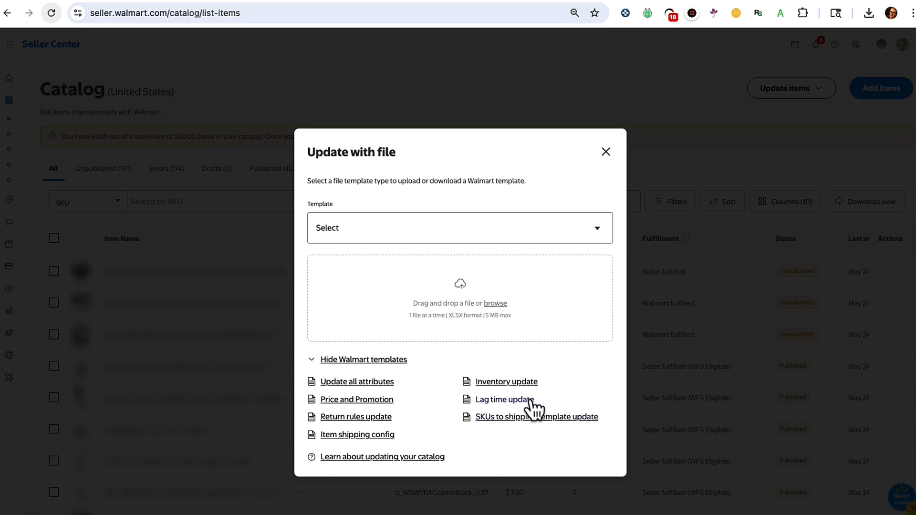
# - Choose the Inventory update template type and upload the InventoryUpdateToZero workbook
pyautogui.click(352, 228)
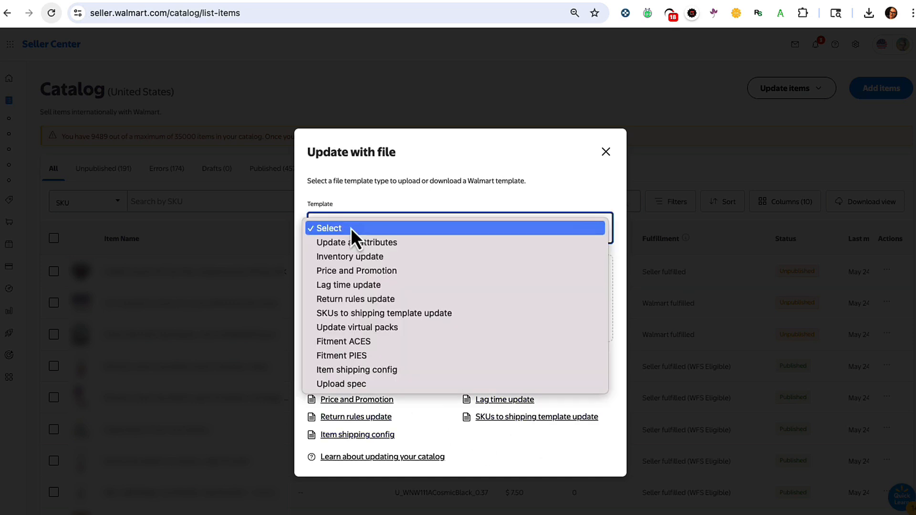
pyautogui.click(348, 261)
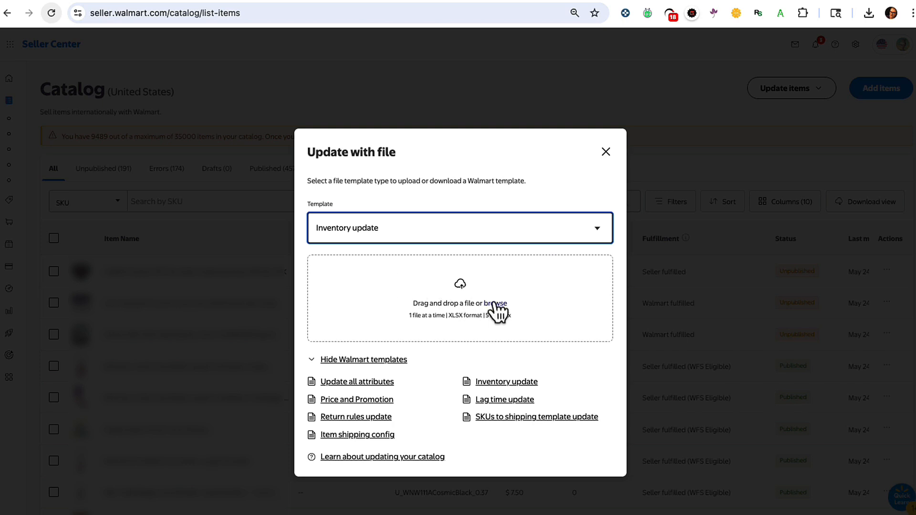
pyautogui.press('super+Tab')
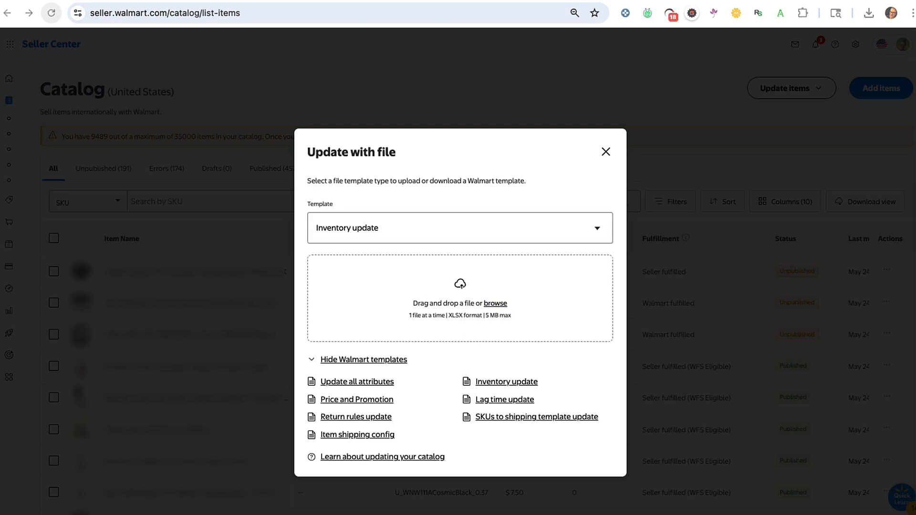
pyautogui.moveTo(0, 235); pyautogui.dragTo(494, 306)
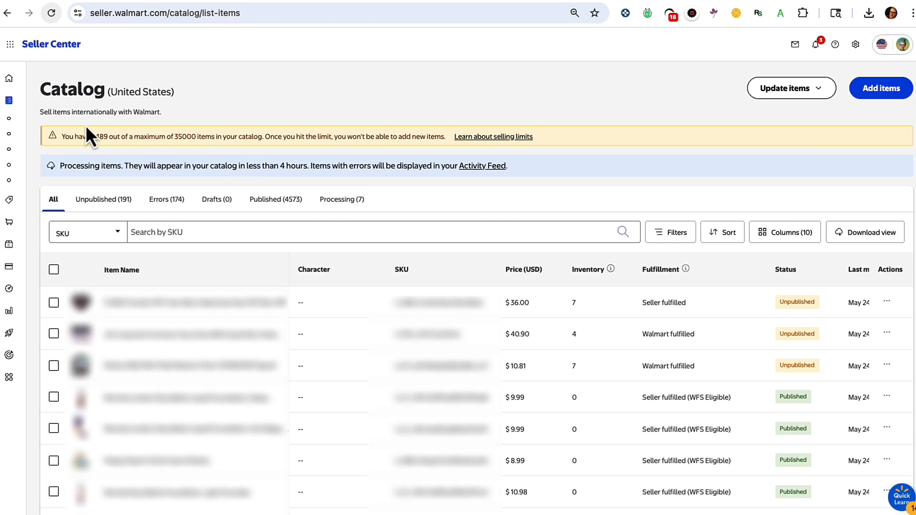
# - Open the Activity Feed and check the processing status of the submitted inventory upload among the price feeds
pyautogui.moveTo(20, 167)
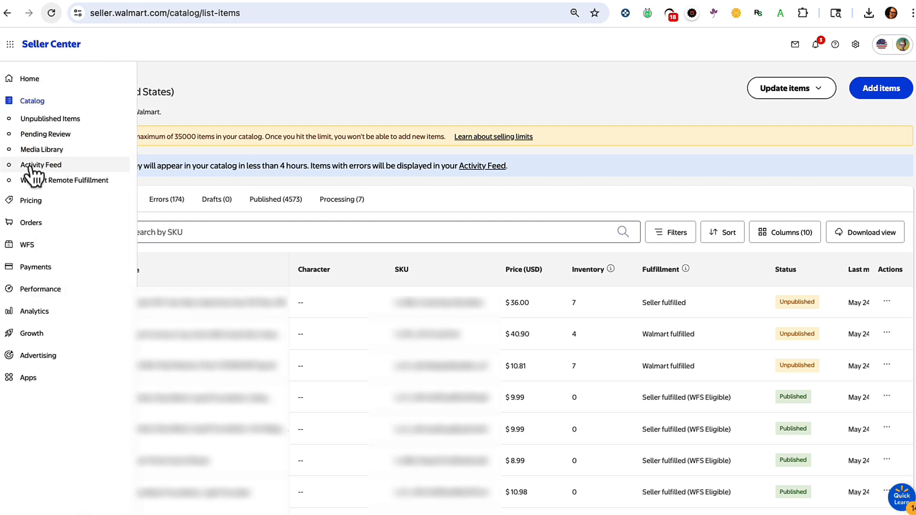
pyautogui.click(31, 167)
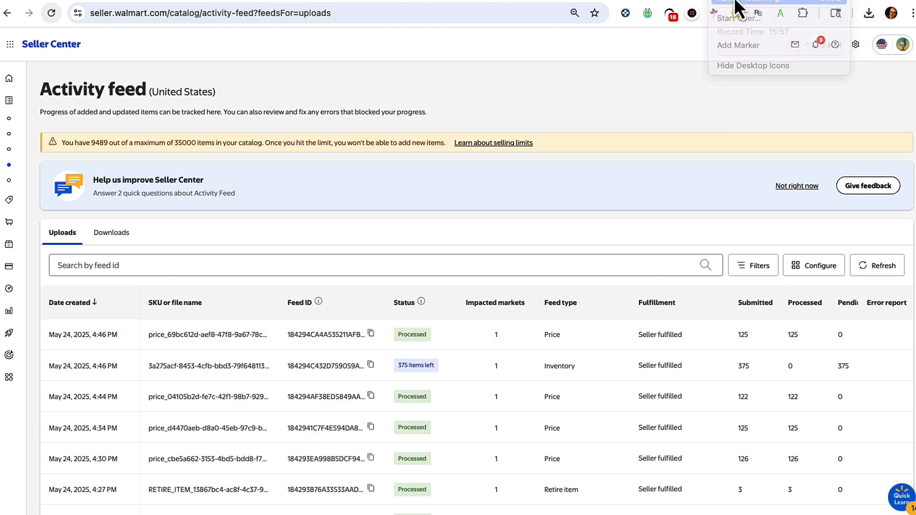
pyautogui.scroll(-2, 338, 141)
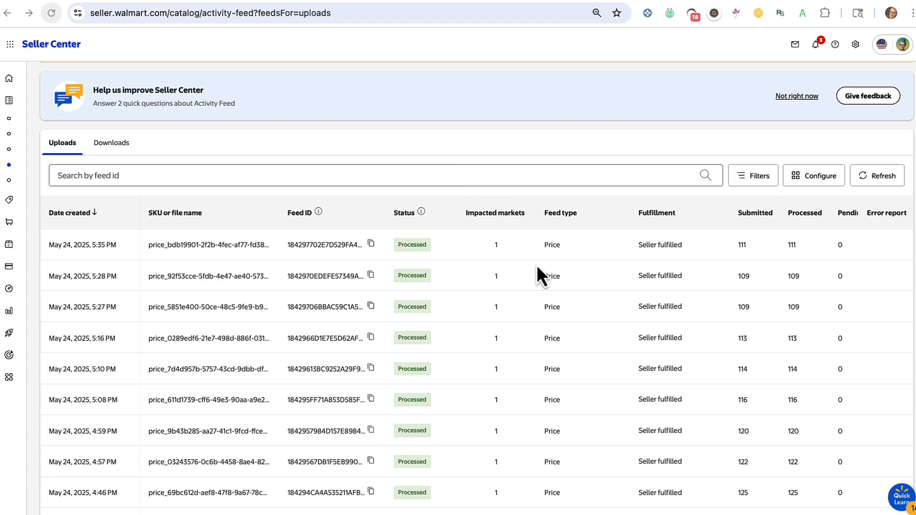
pyautogui.scroll(1, 541, 283)
pyautogui.scroll(-3, 540, 282)
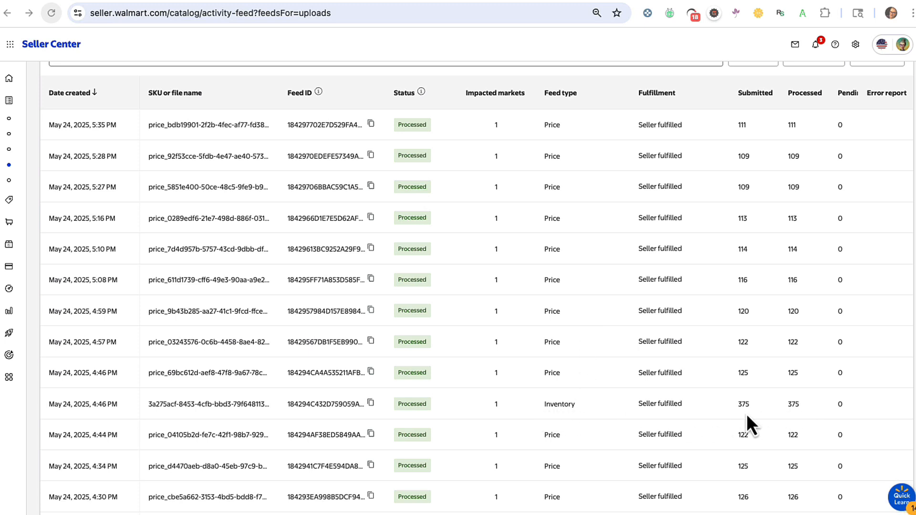
pyautogui.scroll(3, 703, 409)
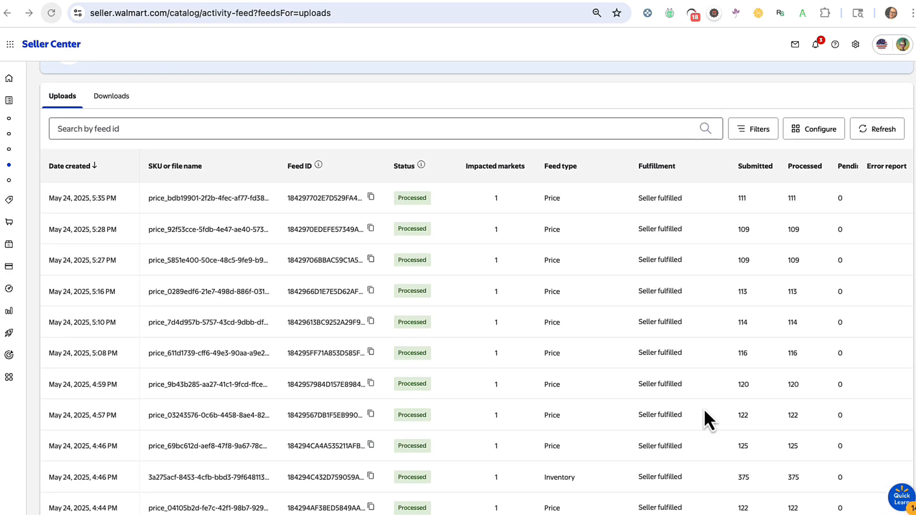
pyautogui.scroll(1, 704, 410)
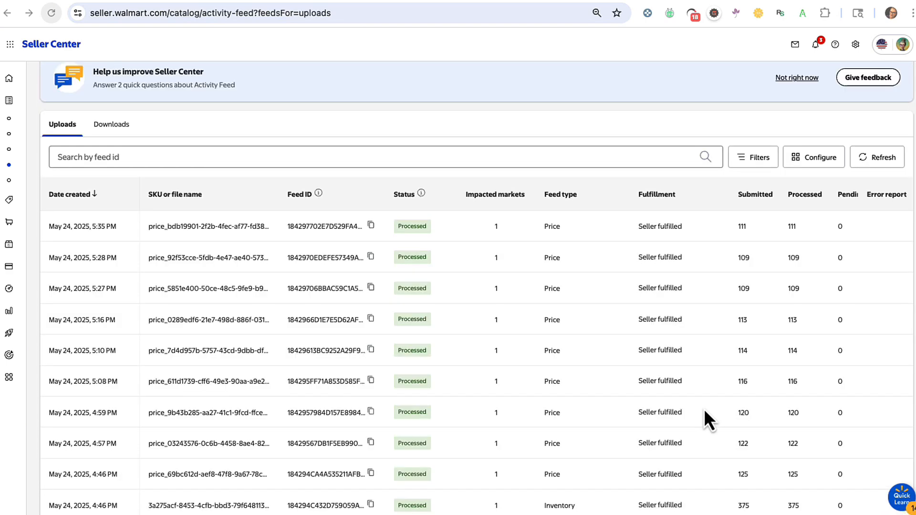
pyautogui.scroll(4, 654, 129)
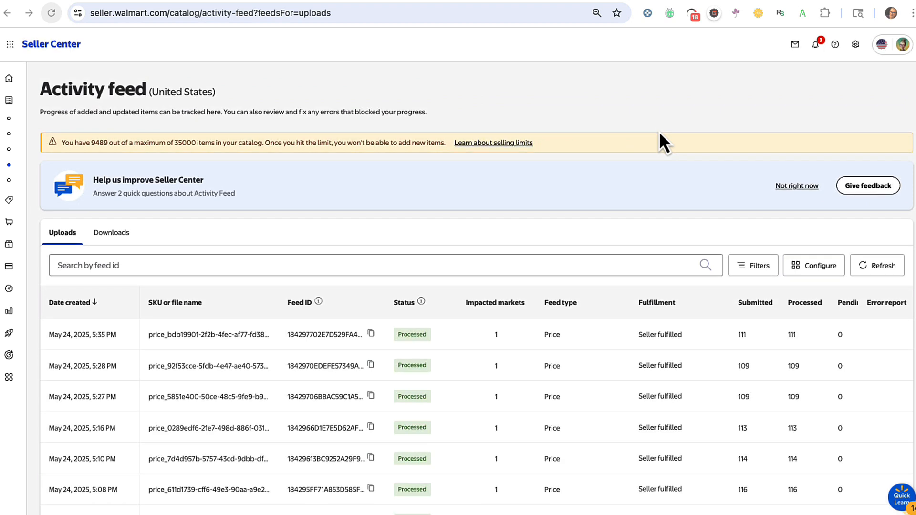
# - Return to the catalog and upload the InventoryUpdateToOldCounts workbook as an Inventory update file
pyautogui.click(10, 101)
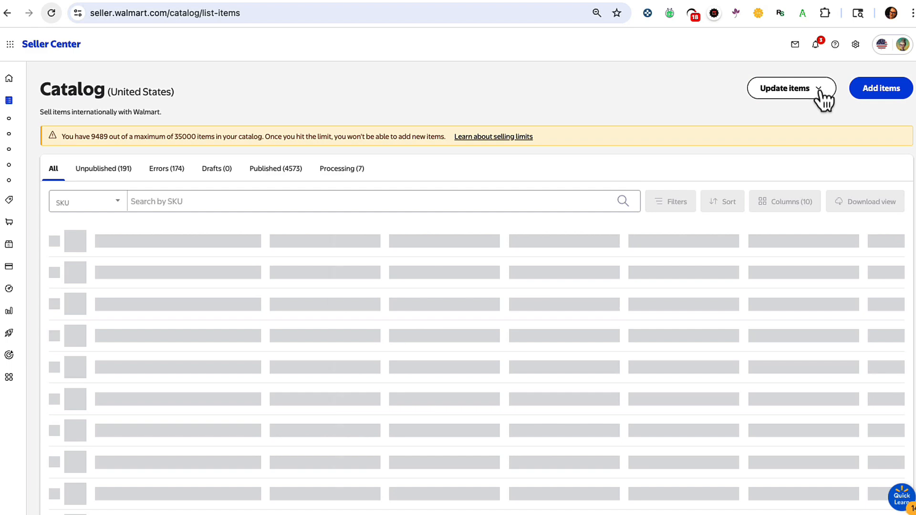
pyautogui.click(822, 94)
pyautogui.click(784, 118)
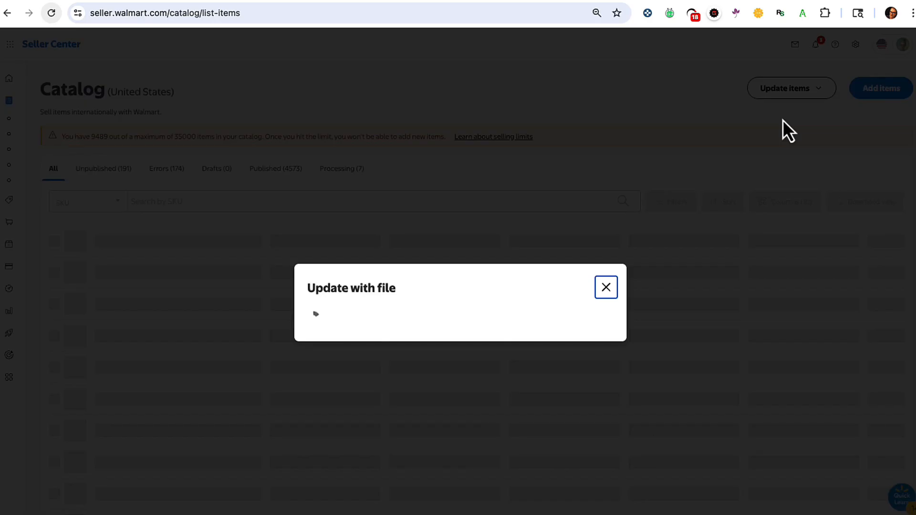
pyautogui.click(457, 282)
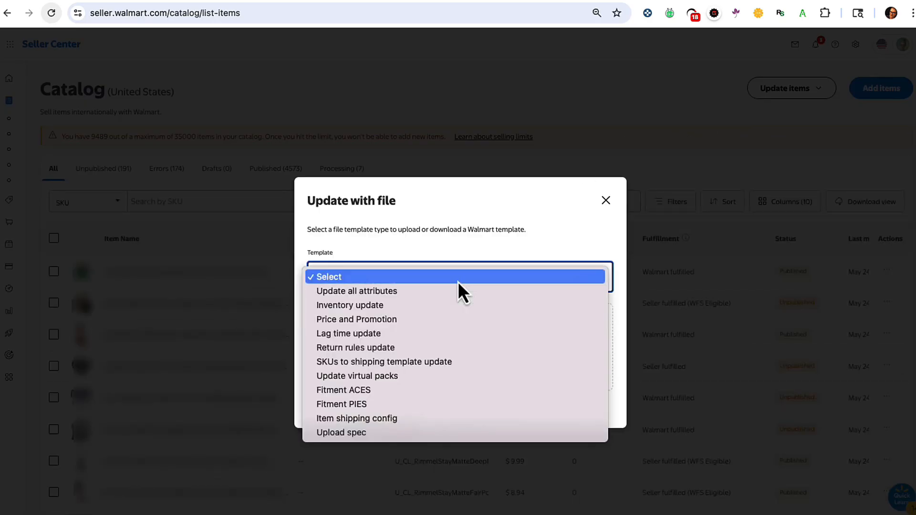
pyautogui.click(359, 305)
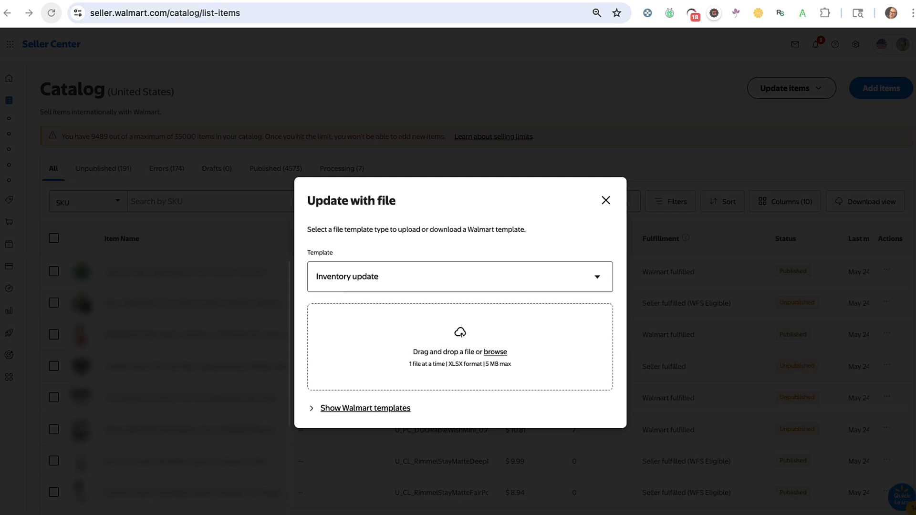
pyautogui.moveTo(0, 327); pyautogui.dragTo(461, 354)
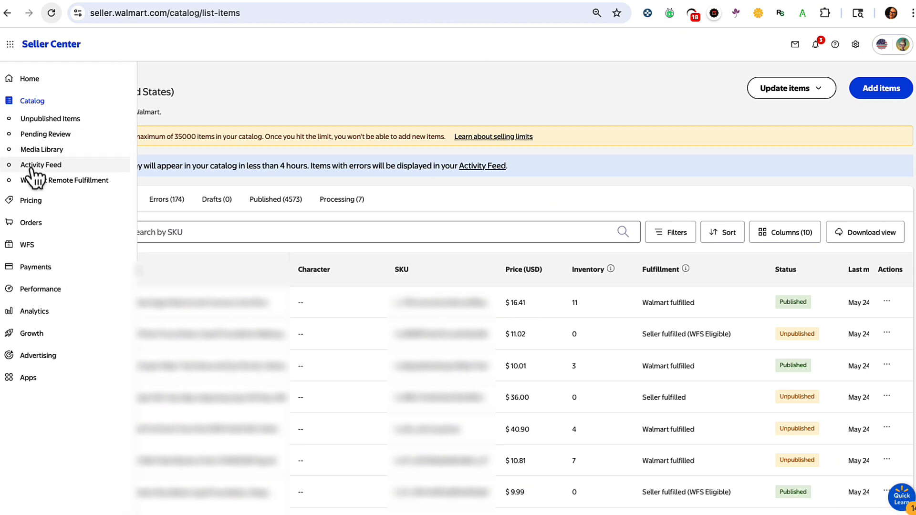
# - Open the Activity Feed to check the processing status of the old-counts inventory upload
pyautogui.click(29, 168)
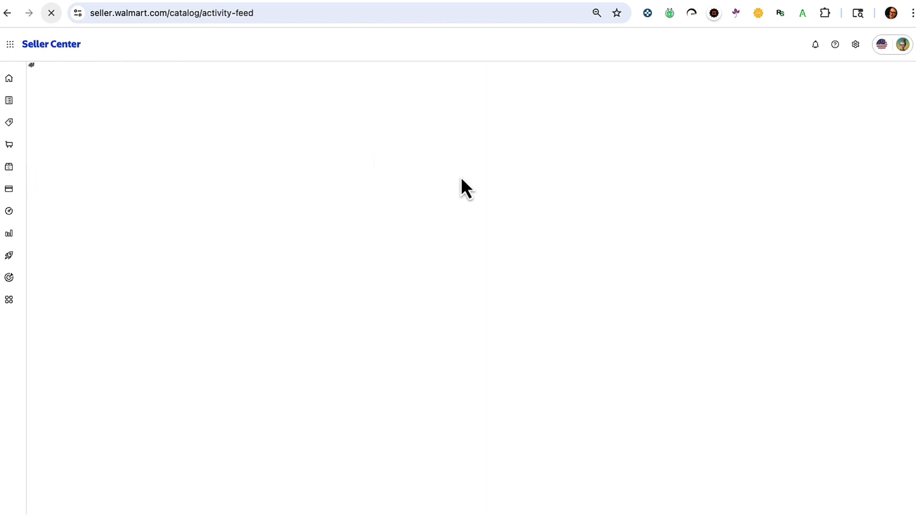